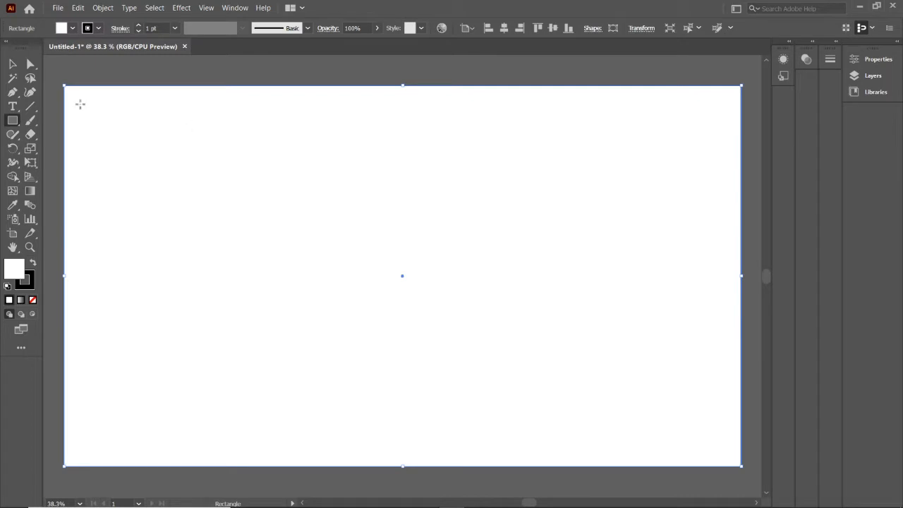
Lock the white background rectangle that covers the artboard
drag(12, 122, 63, 148)
click(13, 64)
click(103, 8)
mouse_move(139, 78)
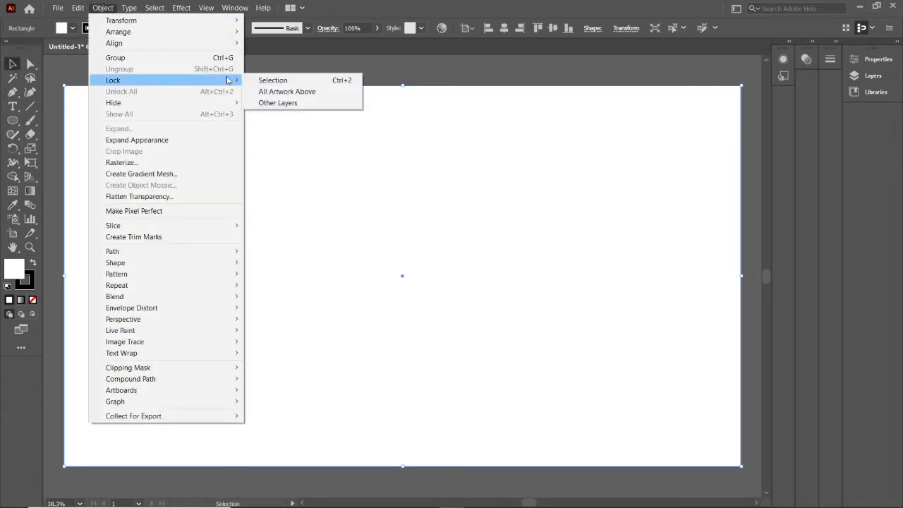
click(265, 78)
Draw a large horizontal ellipse across the middle of the artboard and set its stroke weight to 5 pt
drag(15, 122, 63, 149)
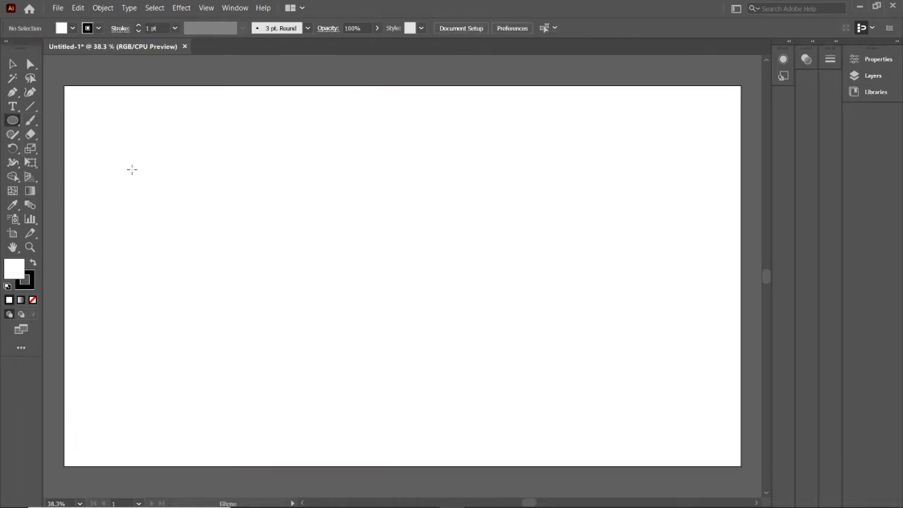
drag(403, 271, 628, 394)
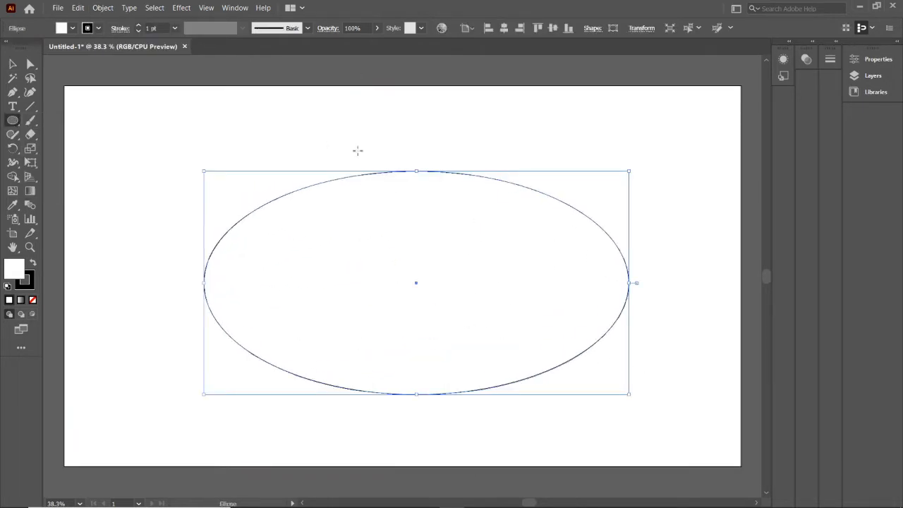
click(174, 27)
click(185, 115)
click(174, 28)
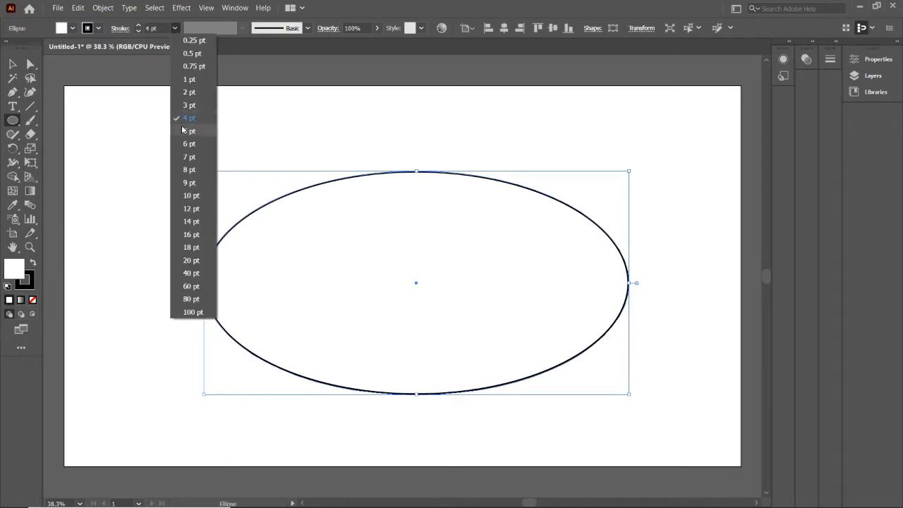
click(185, 115)
Duplicate the large ellipse slightly above the original to form the cookie's top face and side thickness
key(v)
drag(416, 283, 407, 230)
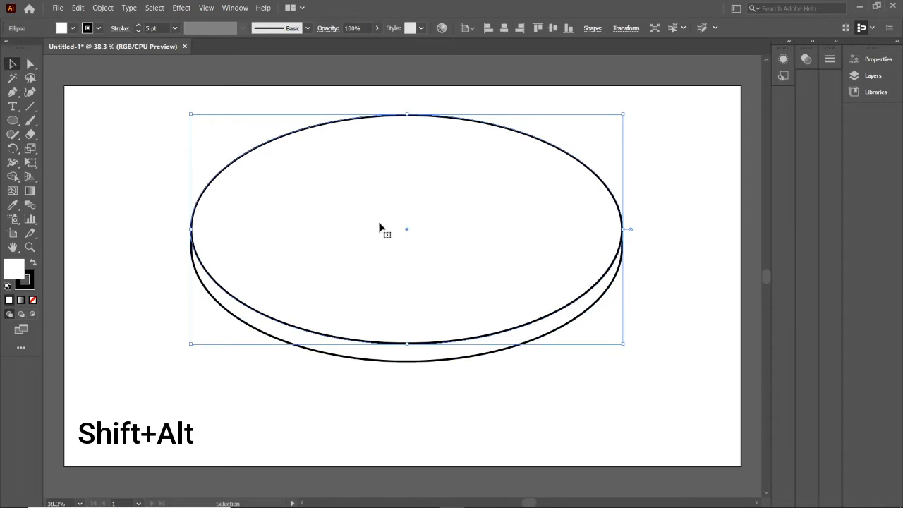
shift+click(220, 303)
Rotate the two stacked ellipses slightly counterclockwise and reposition them on the artboard
drag(407, 229, 362, 249)
drag(582, 388, 594, 365)
drag(363, 249, 367, 256)
click(617, 203)
click(328, 280)
click(652, 183)
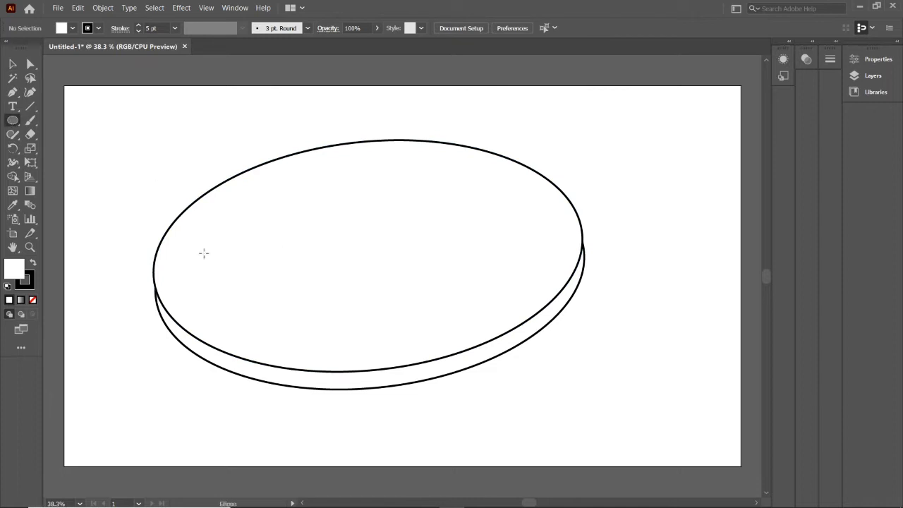
Scatter fifteen small ellipses of varied sizes over the cookie's top face as chocolate chips
drag(202, 246, 249, 276)
drag(297, 193, 346, 225)
drag(380, 140, 439, 173)
mouse_move(482, 199)
mouse_down()
mouse_move(541, 252)
mouse_move(541, 241)
mouse_up()
mouse_move(318, 317)
mouse_down()
mouse_move(368, 340)
mouse_move(367, 349)
mouse_up()
drag(209, 311, 253, 344)
drag(498, 294, 534, 321)
mouse_move(375, 233)
mouse_down()
mouse_move(430, 268)
mouse_move(393, 252)
mouse_move(470, 274)
mouse_up()
drag(290, 275, 309, 288)
drag(226, 197, 278, 225)
drag(316, 158, 338, 174)
drag(468, 158, 511, 192)
drag(155, 252, 183, 275)
drag(399, 308, 422, 329)
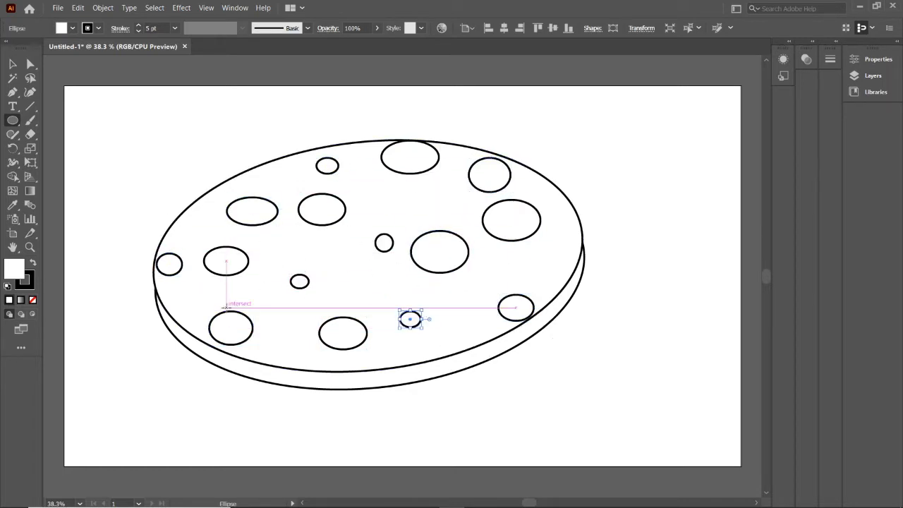
Set the stroke weight of all the cookie's ellipses to 11 pt
key(ctrl+a)
click(139, 25)
click(138, 25)
click(138, 25)
click(139, 25)
click(138, 26)
click(139, 25)
click(12, 64)
click(597, 268)
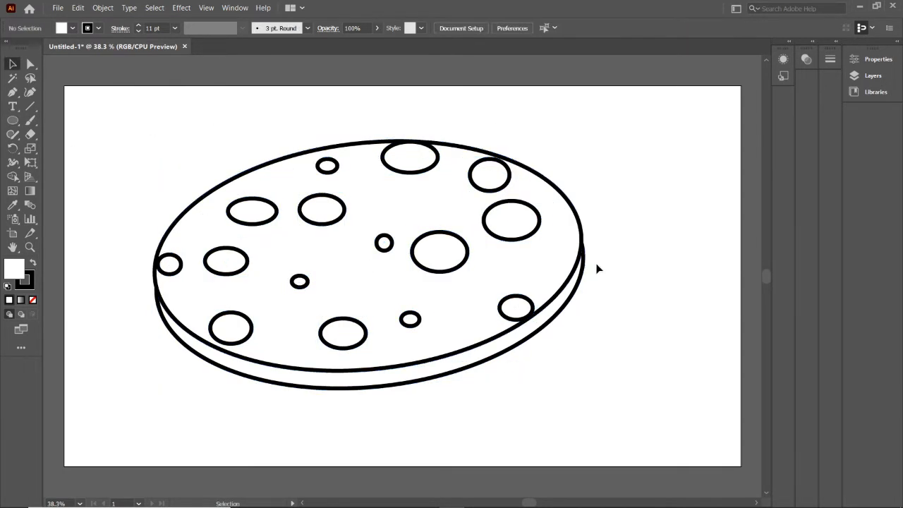
Move two chips onto the cookie's upper rim and fill the top-face ellipse with orange
click(443, 238)
click(30, 64)
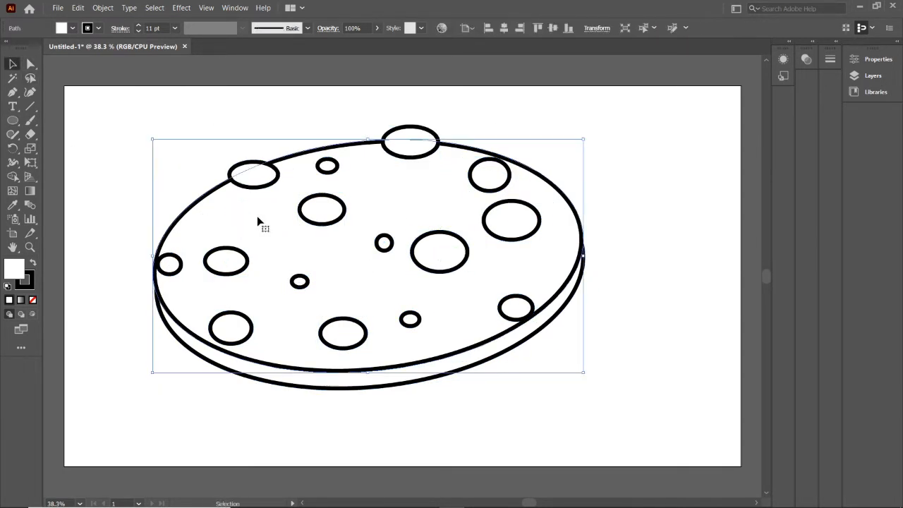
click(72, 27)
click(32, 92)
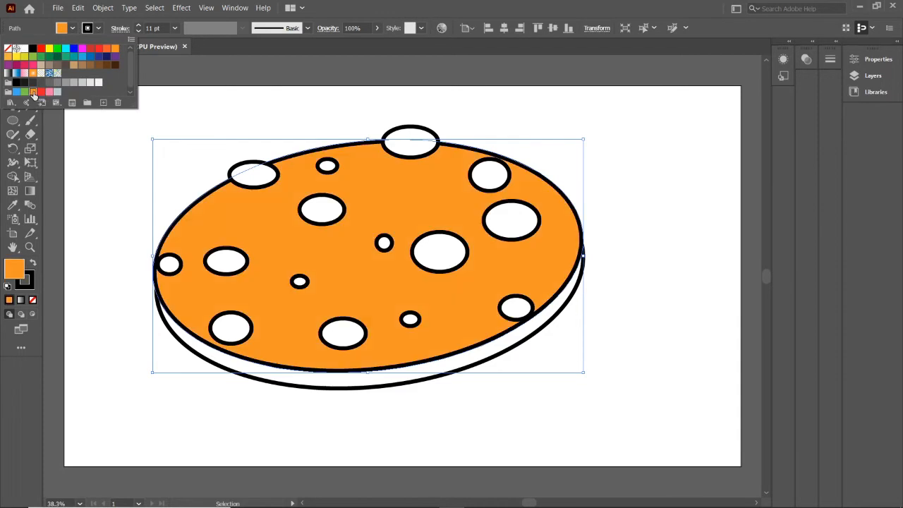
Fill the lower ellipse that forms the cookie's side with medium brown
click(282, 379)
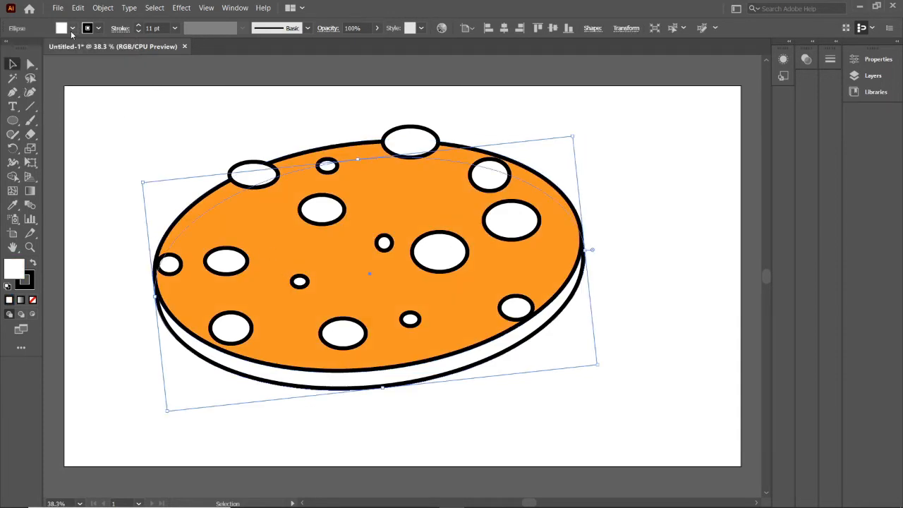
click(72, 27)
click(116, 66)
click(103, 65)
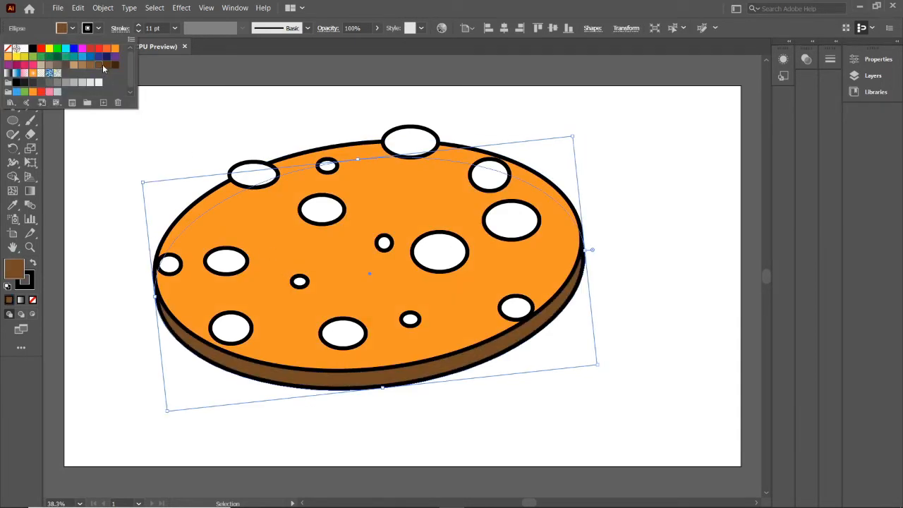
Give all the chips a dark brown fill and a black outline
click(257, 175)
click(73, 28)
shift+click(327, 166)
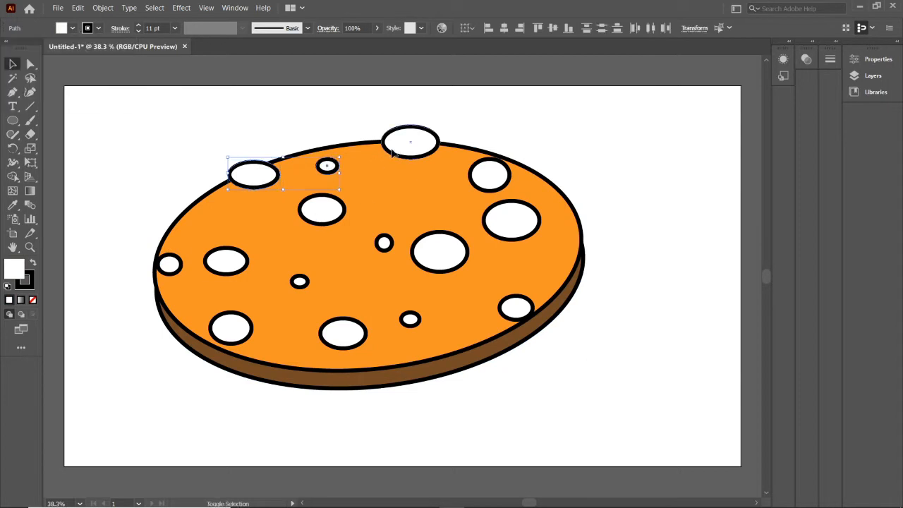
shift+click(409, 144)
shift+click(324, 211)
shift+click(439, 253)
shift+click(520, 231)
shift+click(492, 178)
shift+click(384, 245)
shift+click(347, 336)
shift+click(300, 282)
shift+click(232, 331)
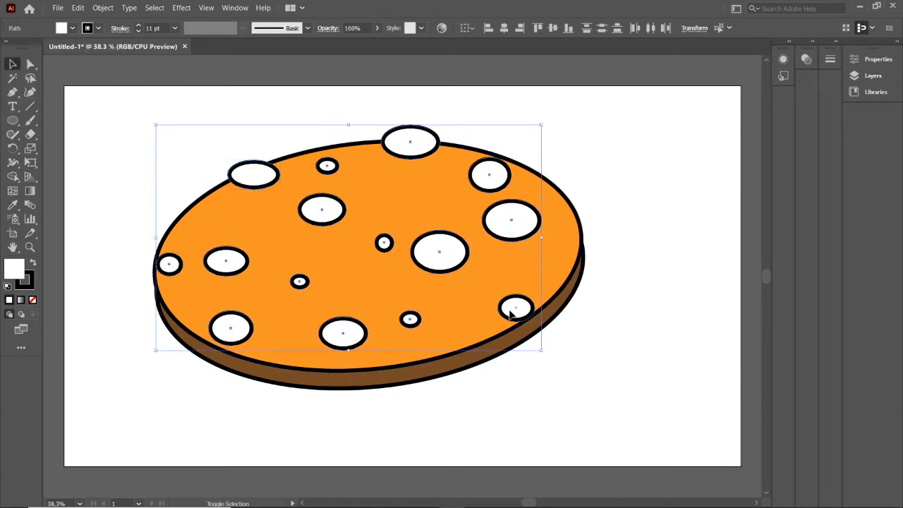
click(98, 29)
click(74, 65)
click(115, 64)
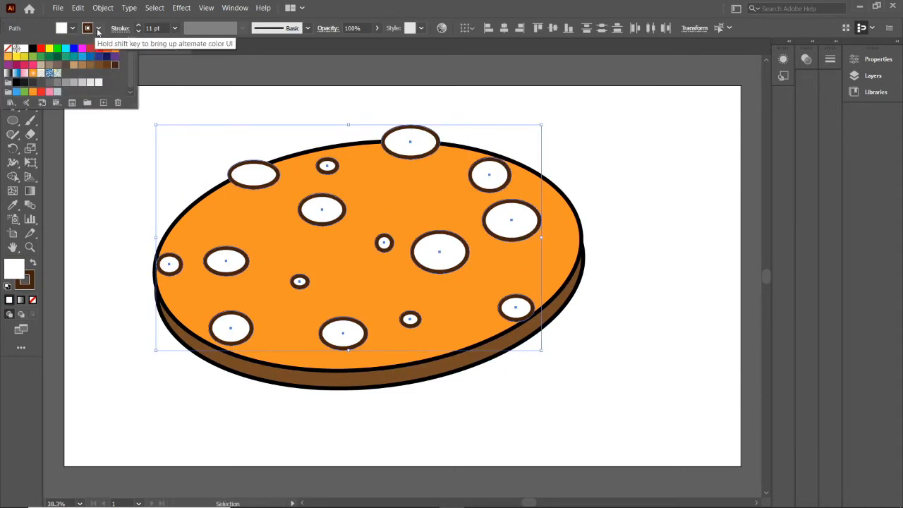
click(73, 28)
click(115, 65)
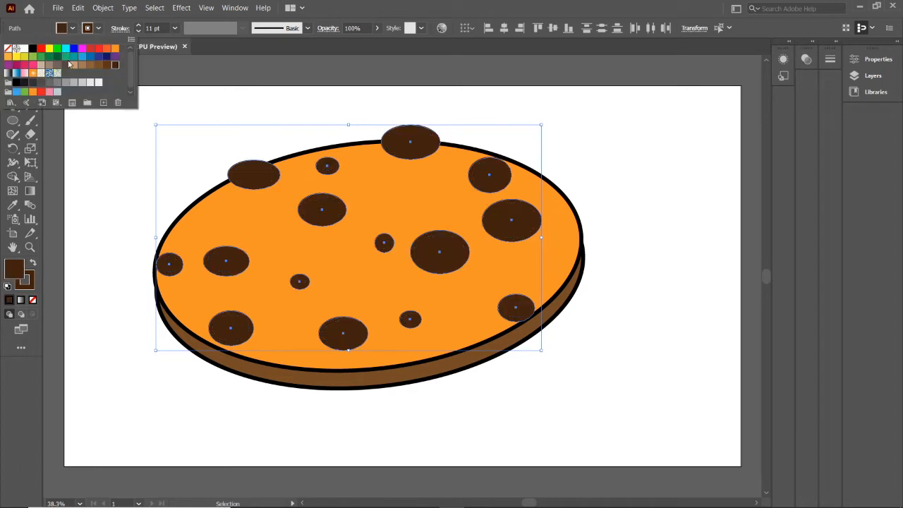
click(157, 134)
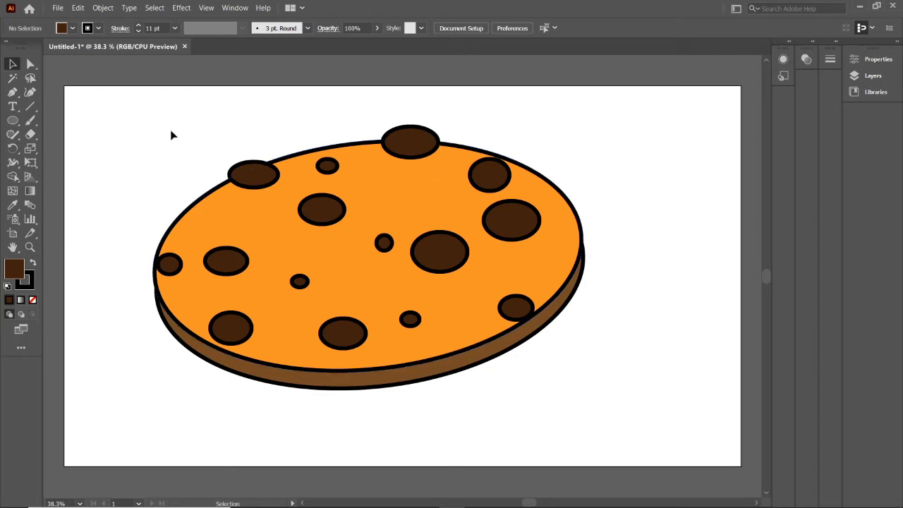
Cut the top face's outline at several points along its lower-right edge with the Scissors tool
click(197, 263)
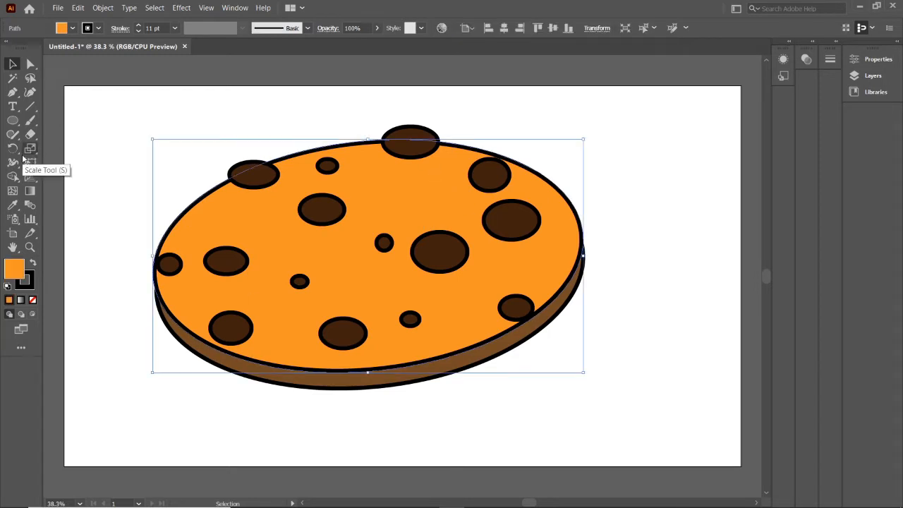
click(30, 110)
key(c)
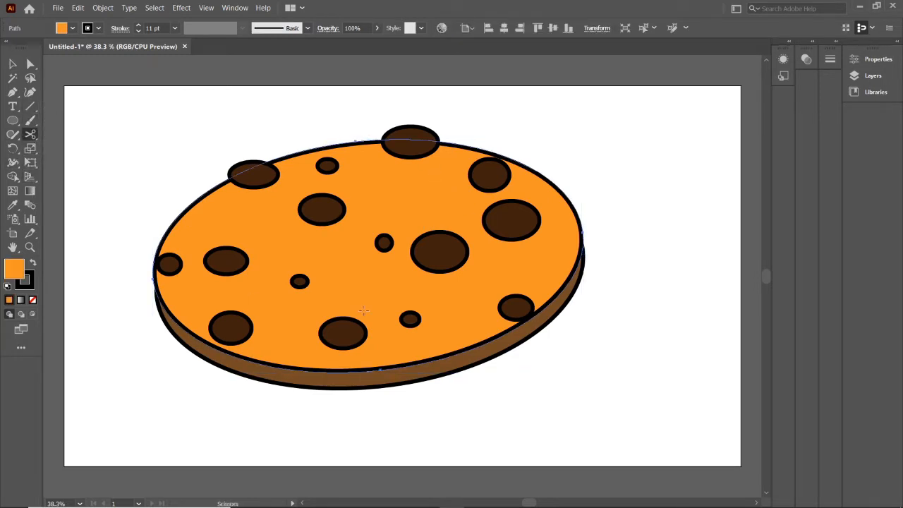
click(426, 360)
key(Return)
click(478, 350)
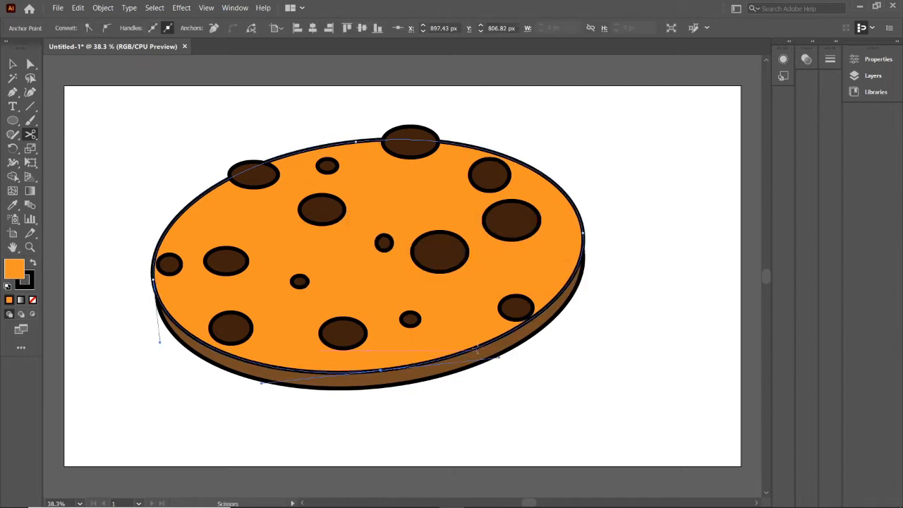
click(478, 347)
click(501, 335)
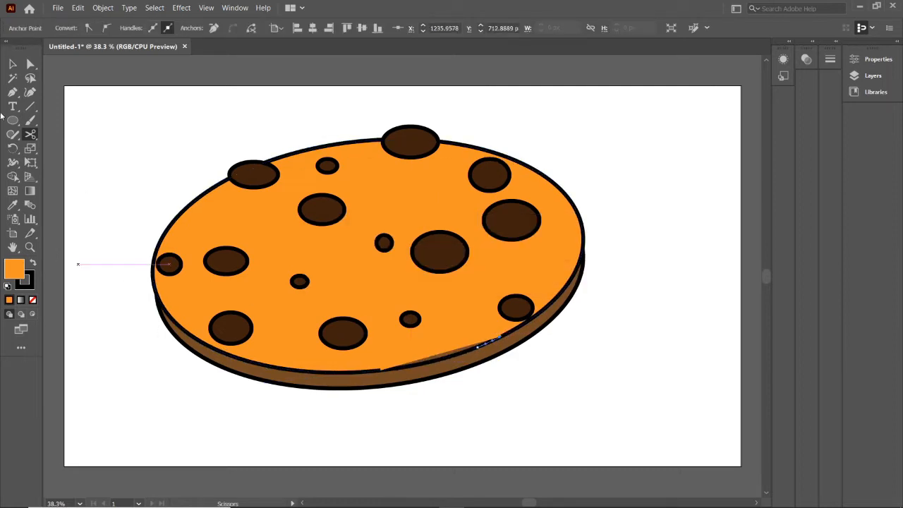
Delete the cut segments of the top face's outline to leave a gap at the lower-right edge
click(13, 64)
click(462, 353)
key(Delete)
click(486, 342)
key(Delete)
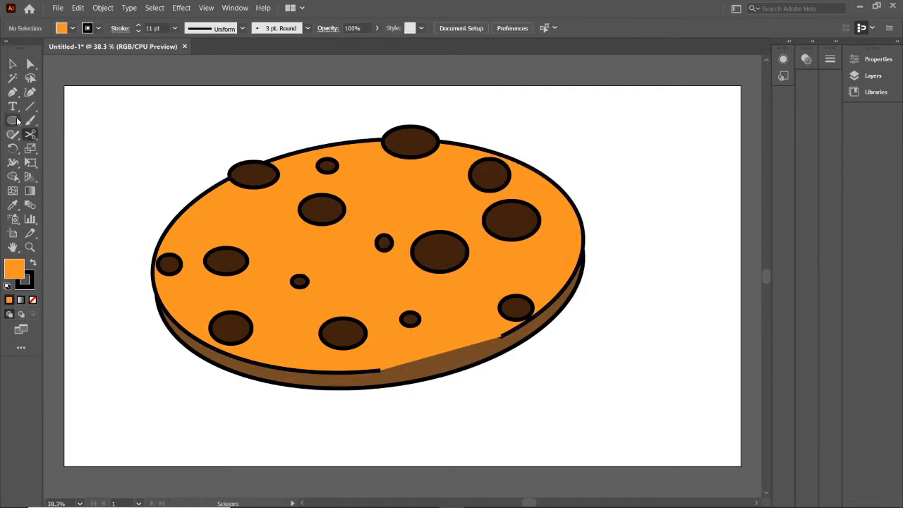
Draw a short curved line inside the outline gap with the Curvature tool and nudge it into place
click(30, 92)
click(399, 365)
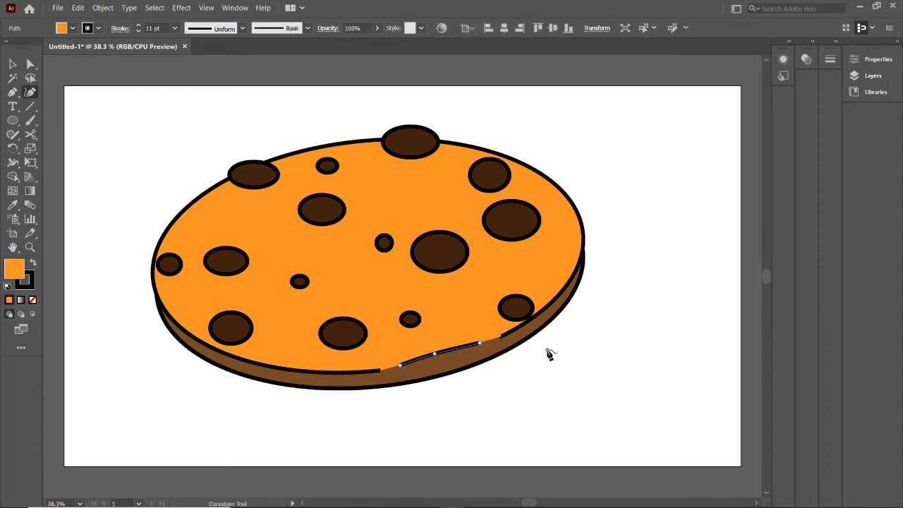
drag(443, 359, 445, 362)
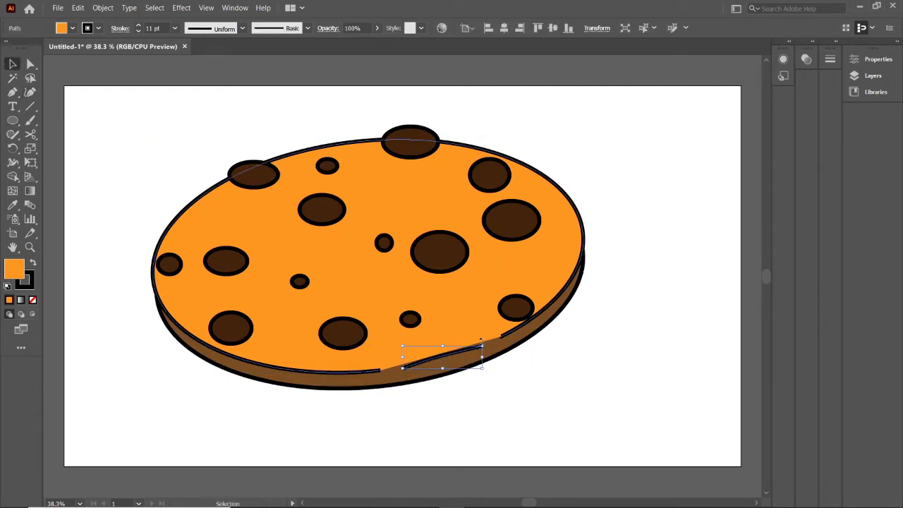
Give the short curved line a lens-shaped width profile and a 26 pt stroke
click(242, 29)
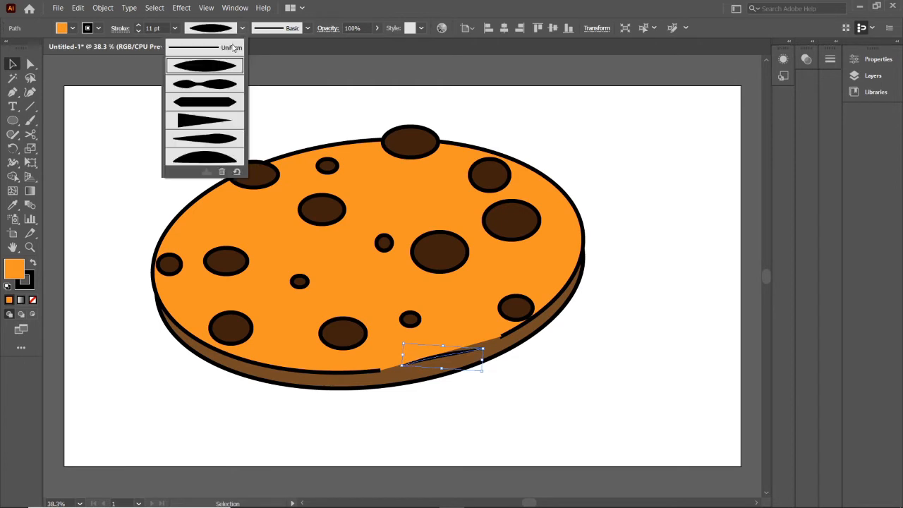
click(218, 70)
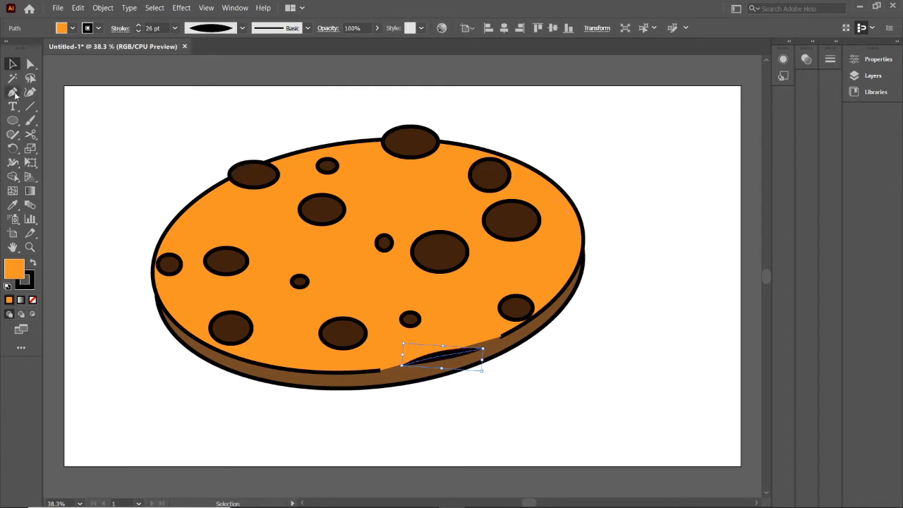
click(14, 92)
key(ctrl+z)
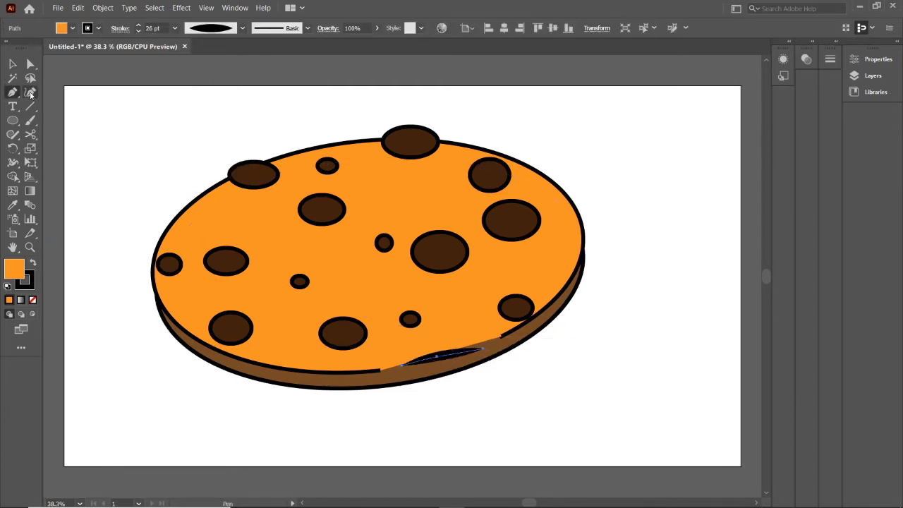
key(v)
click(563, 354)
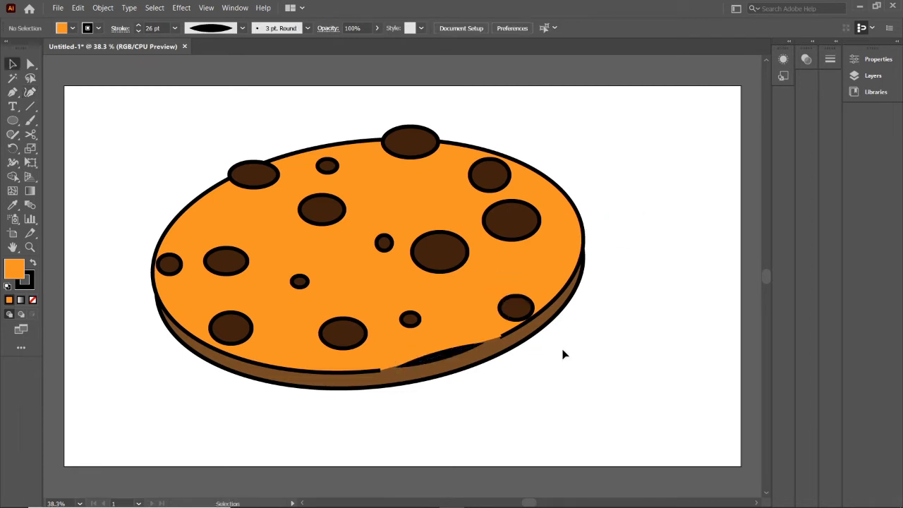
Apply a tapered width profile to the top face's outline
scroll(544, 363, up, 5)
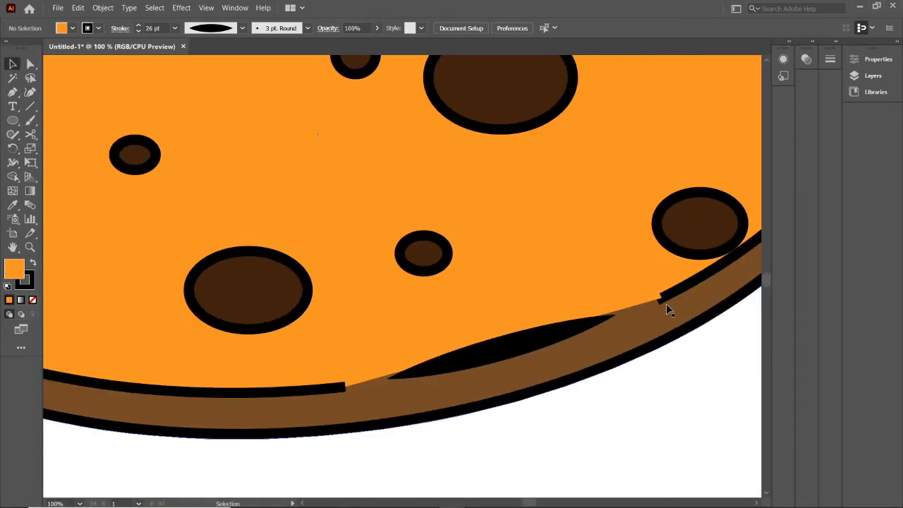
click(318, 186)
click(242, 28)
click(212, 124)
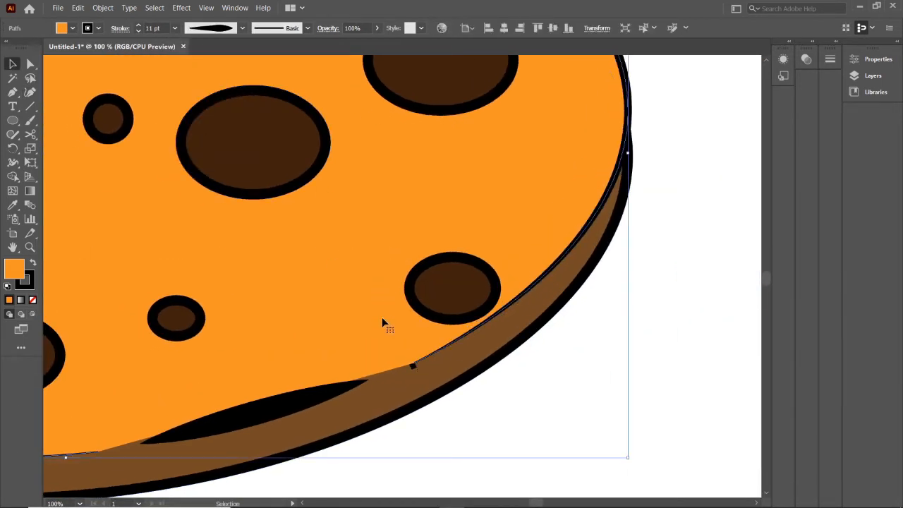
Change the fill of the cookie's side ellipse to a very dark, near-black brown
scroll(444, 247, down, 2)
scroll(445, 252, down, 1)
click(323, 418)
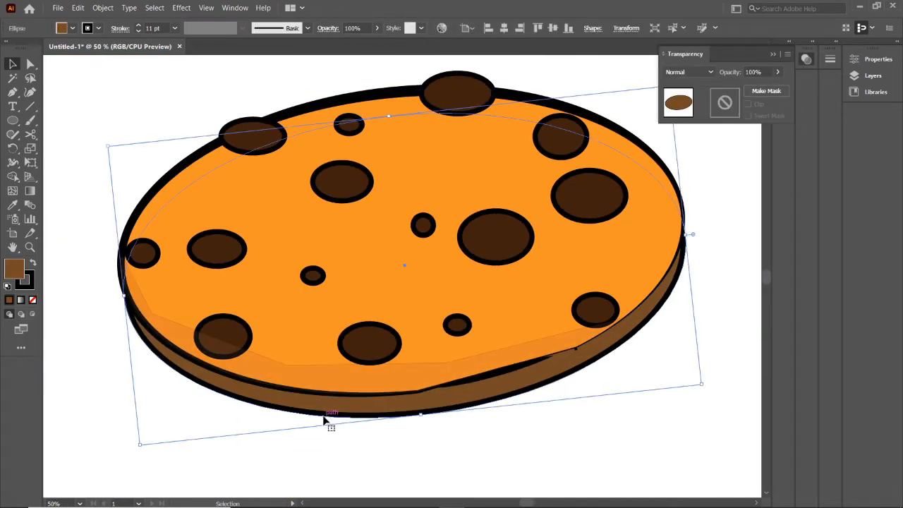
double_click(18, 272)
drag(409, 290, 435, 319)
click(593, 184)
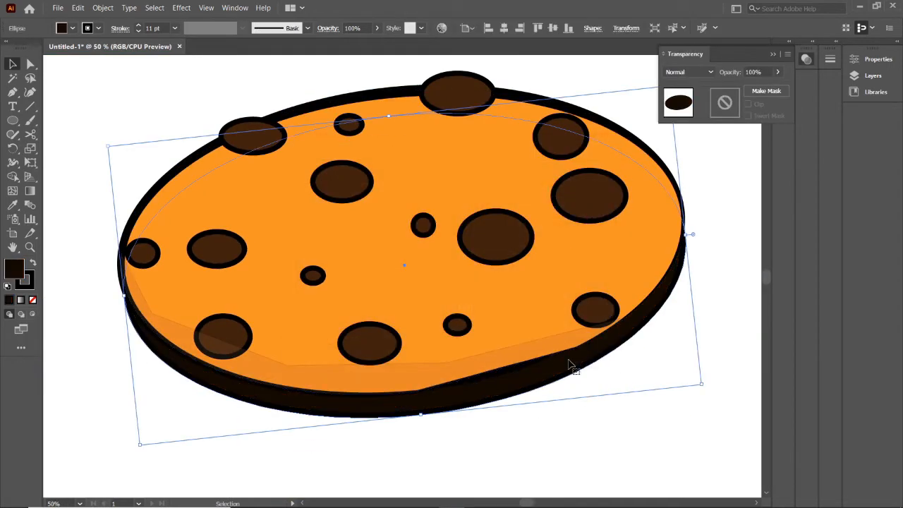
click(575, 411)
Try an orange fill on the translucent shadow shape along the top face's lower edge and delete the shape
click(211, 261)
click(72, 28)
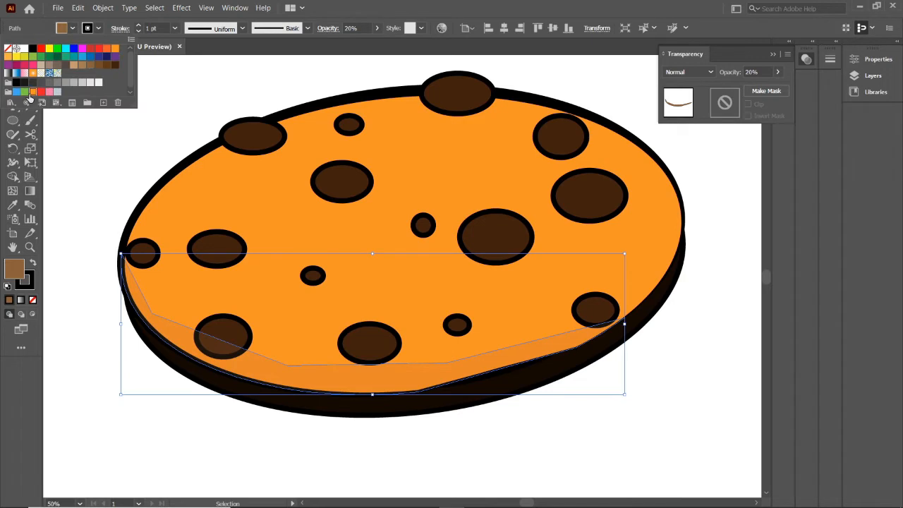
click(32, 93)
click(528, 439)
click(349, 367)
key(Delete)
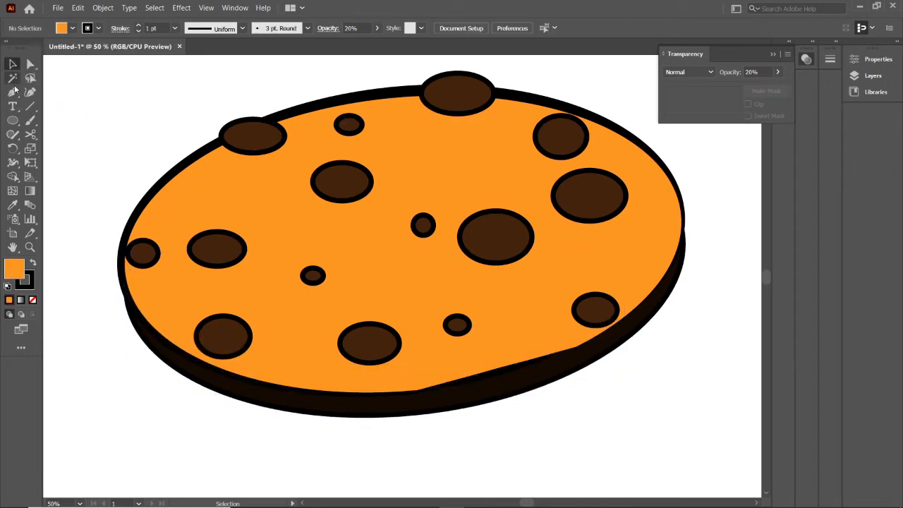
Trace the inner curve of a crescent across the face's lower-left area with the Curvature tool, ending past the cookie's lower-right edge
click(31, 92)
click(175, 133)
click(161, 209)
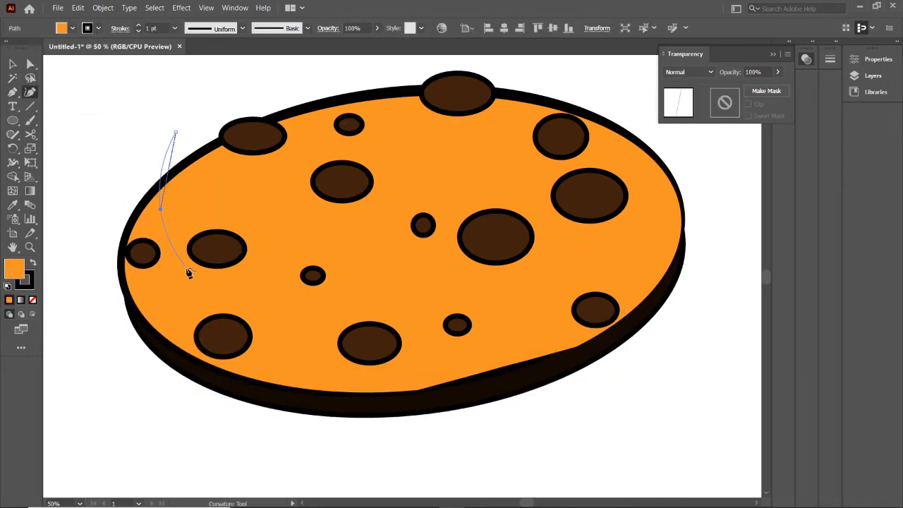
click(272, 331)
click(426, 358)
click(565, 352)
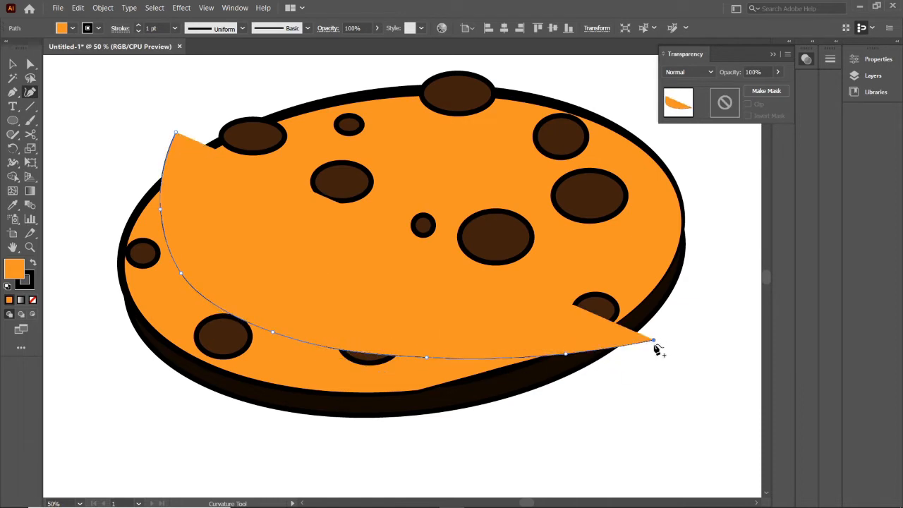
click(654, 340)
Continue the crescent around the outside of the cookie's lower and left edges, correcting misplaced points, and close it at its start
click(559, 410)
click(206, 427)
click(91, 342)
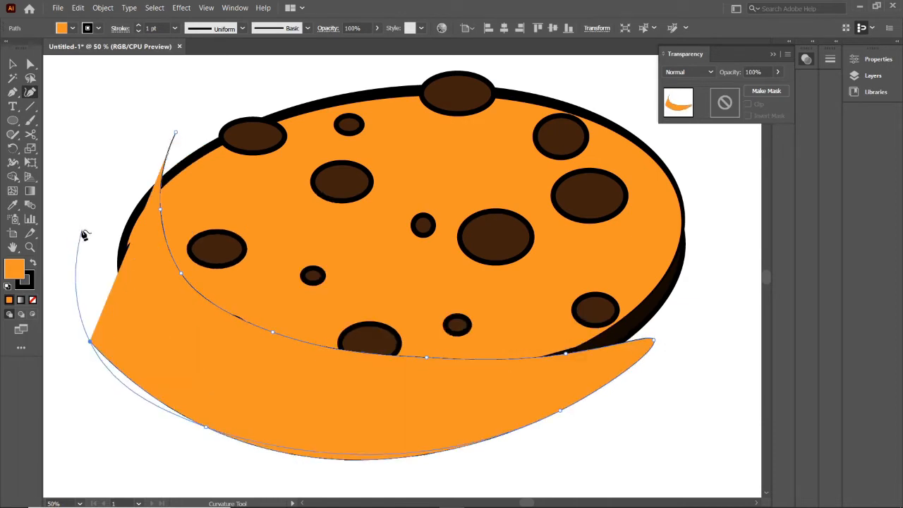
key(ctrl+z)
key(ctrl+z)
click(120, 327)
click(126, 184)
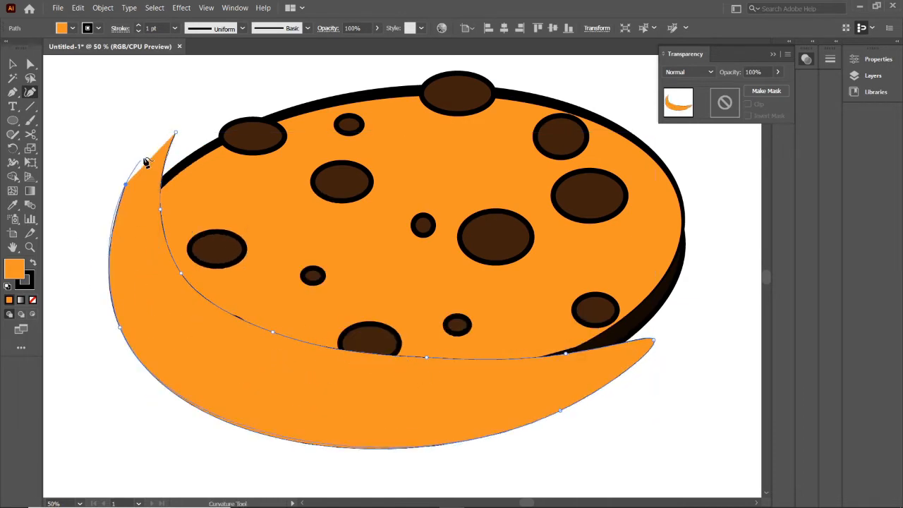
click(175, 131)
Split the crescent along the top face's edge with Shape Builder and delete the part outside the face
key(ctrl+a)
click(13, 176)
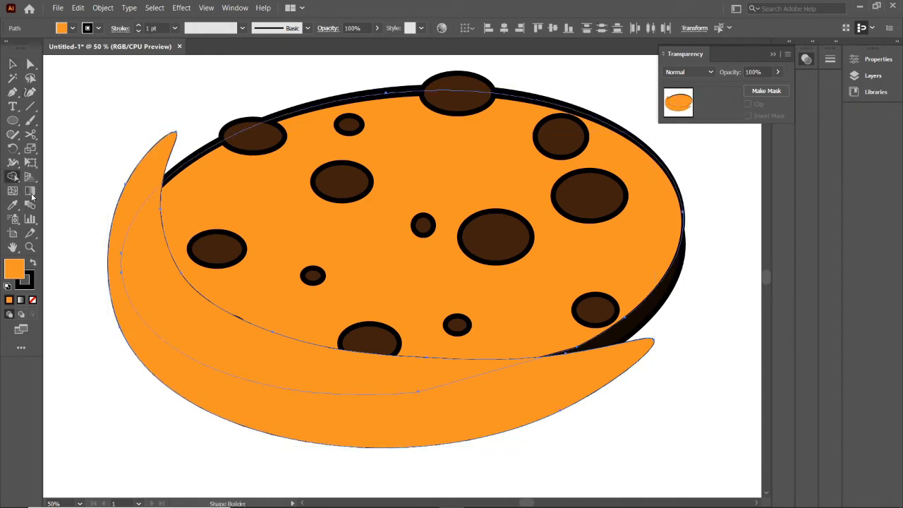
key(v)
click(139, 155)
click(147, 171)
key(Delete)
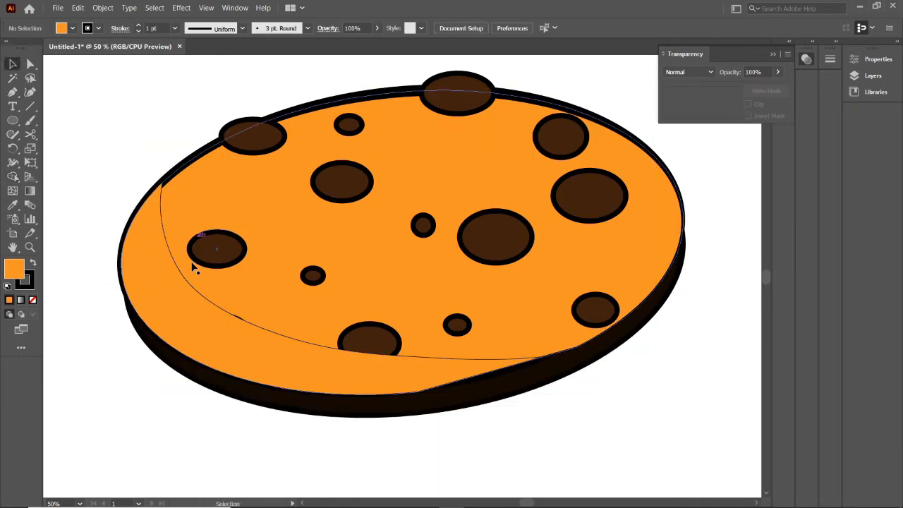
Set the opacity of the crescent shading on the top face to 27%
click(175, 289)
drag(775, 85, 745, 87)
click(176, 122)
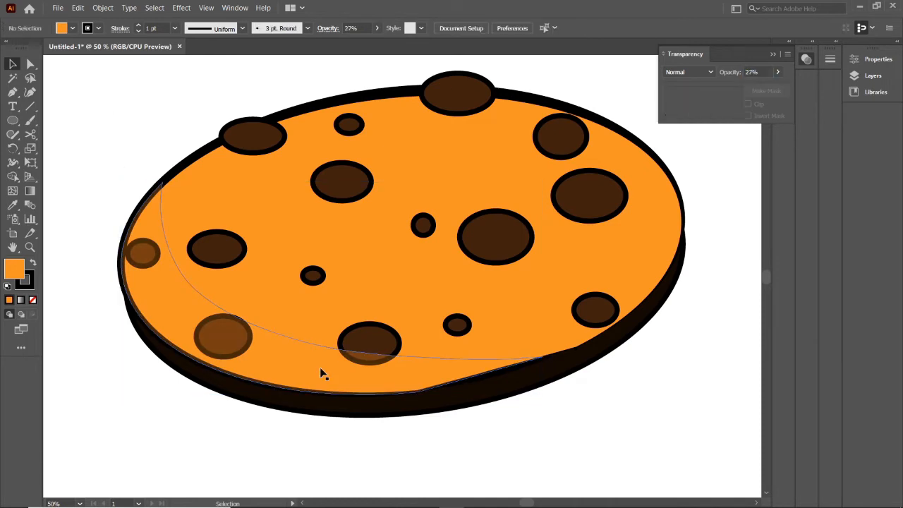
Bring the lower-middle chip to the front, above the translucent crescent
click(372, 343)
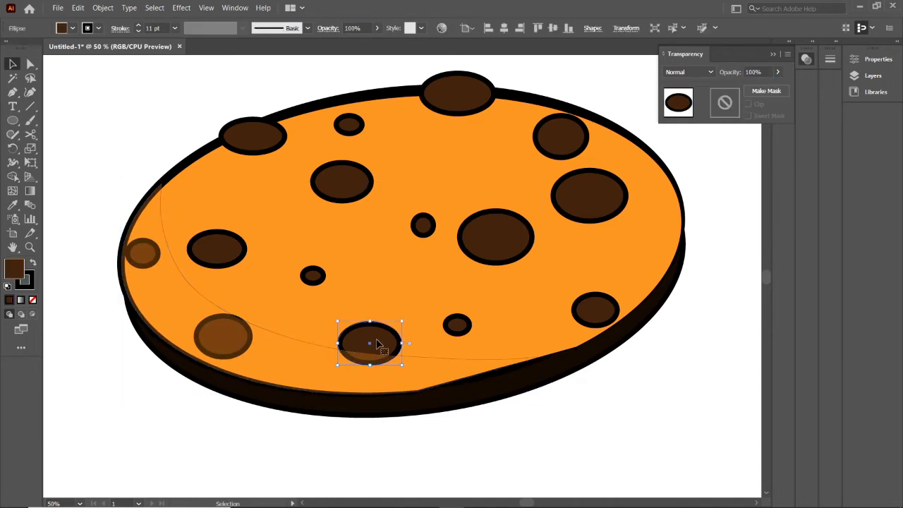
right_click(377, 341)
mouse_move(404, 287)
click(525, 287)
Recolour the translucent crescent's outline dark brown
click(209, 345)
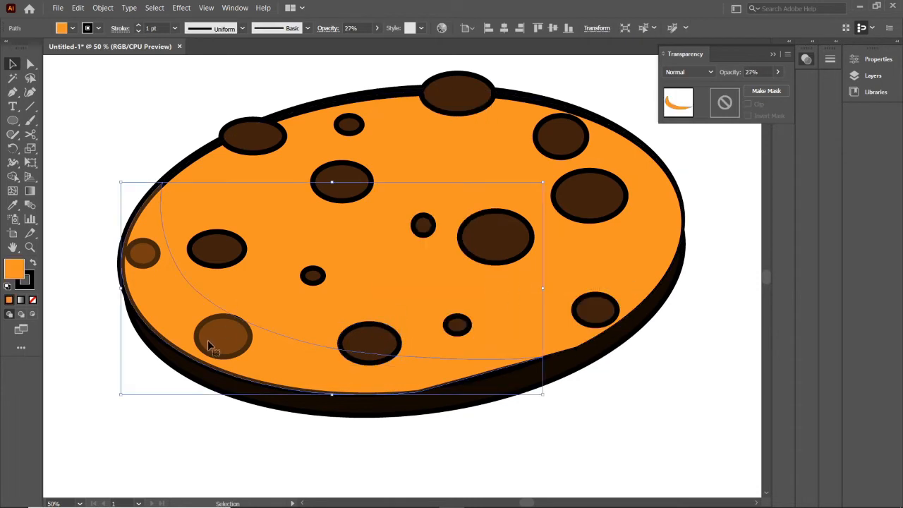
scroll(210, 346, up, 1)
click(98, 28)
click(105, 65)
click(181, 145)
Fill the cookie's side ellipse with the brown swatch R=96 G=56 B=19
click(476, 408)
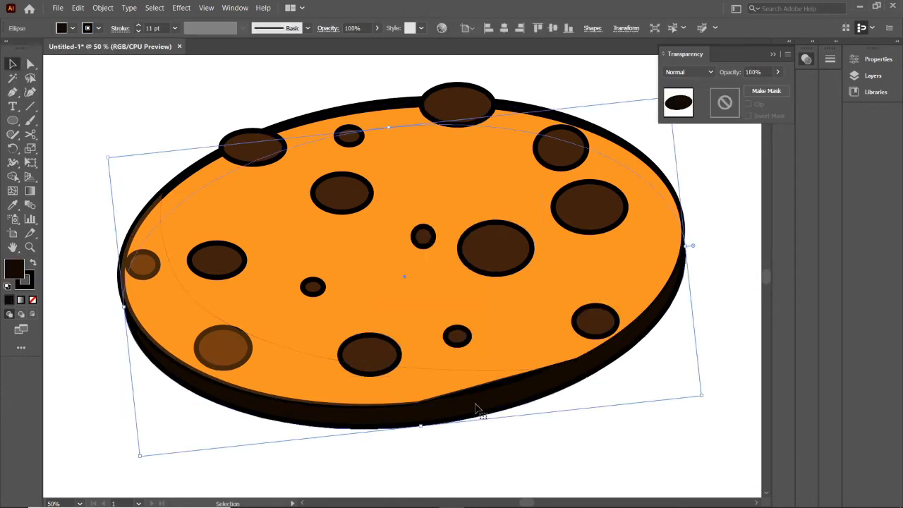
click(73, 28)
click(106, 66)
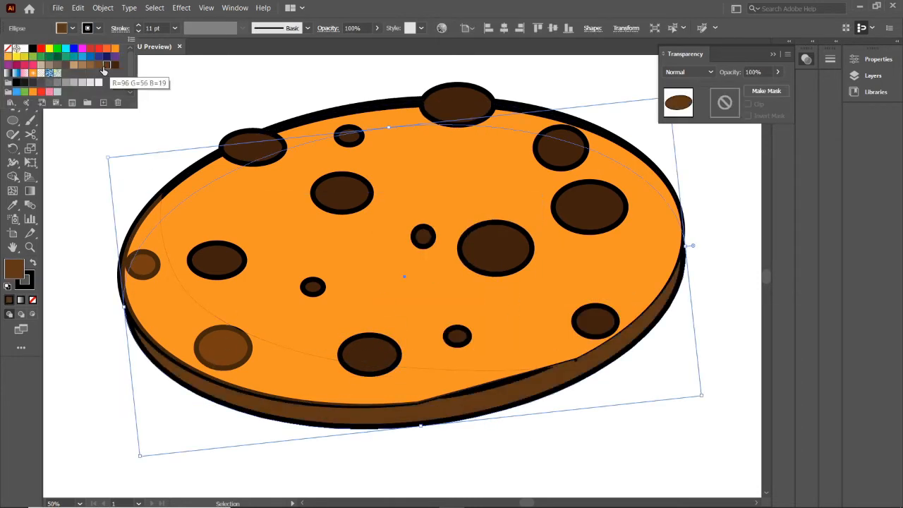
click(99, 65)
click(106, 66)
click(142, 159)
Duplicate the large chip right of the face's centre and offset the copy slightly to the left
click(233, 149)
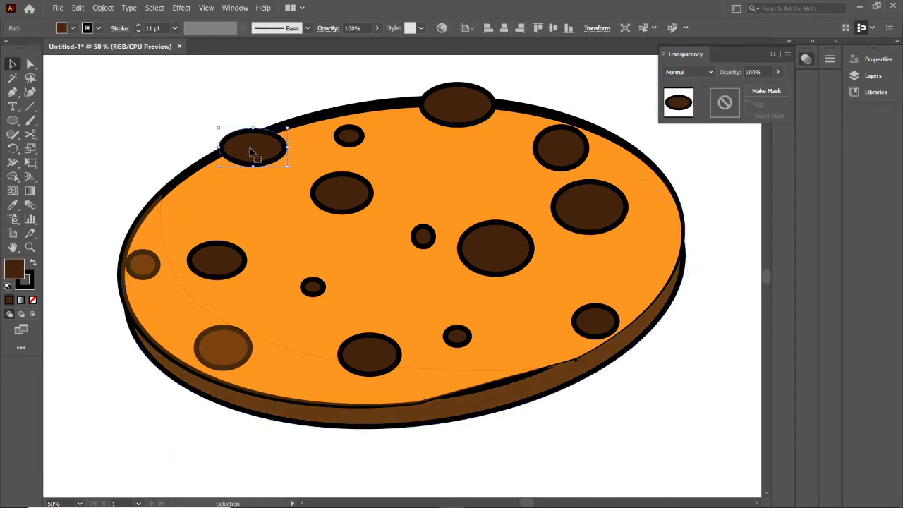
click(484, 251)
key(ctrl+1)
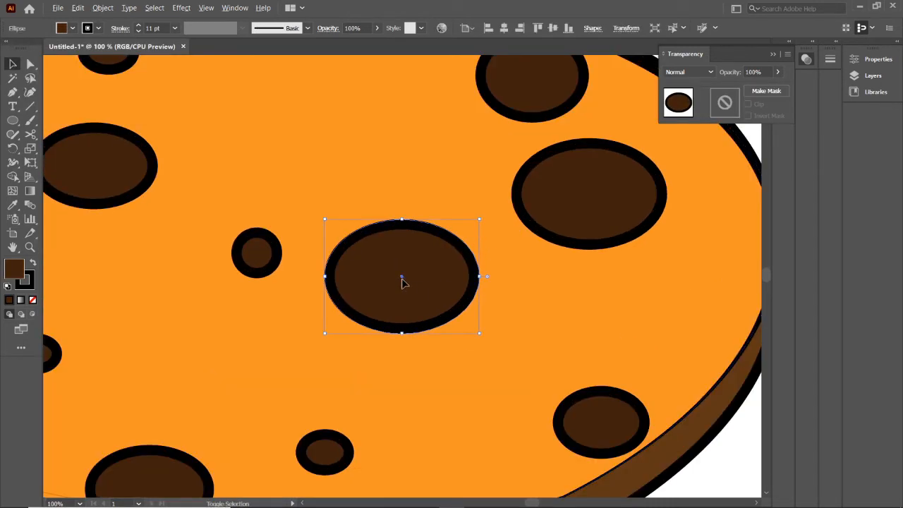
shift+click(402, 278)
click(391, 278)
drag(401, 278, 371, 282)
click(533, 285)
Try removing the outline of the rear ellipse in the doubled chip and set its stroke to 12 pt
click(462, 277)
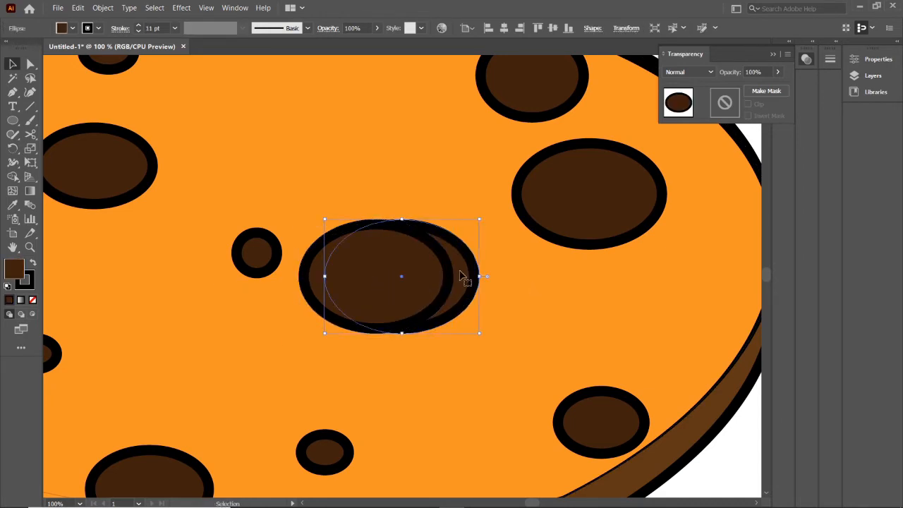
click(62, 28)
click(138, 26)
click(138, 32)
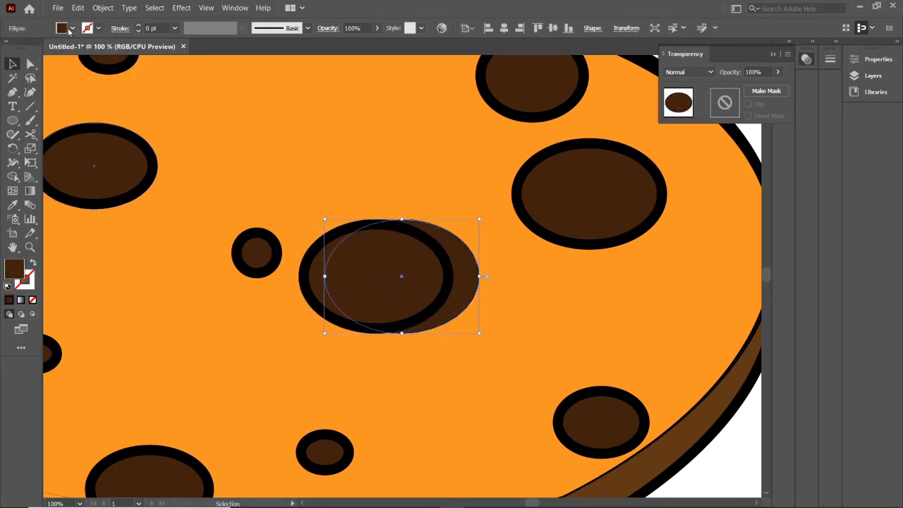
click(72, 29)
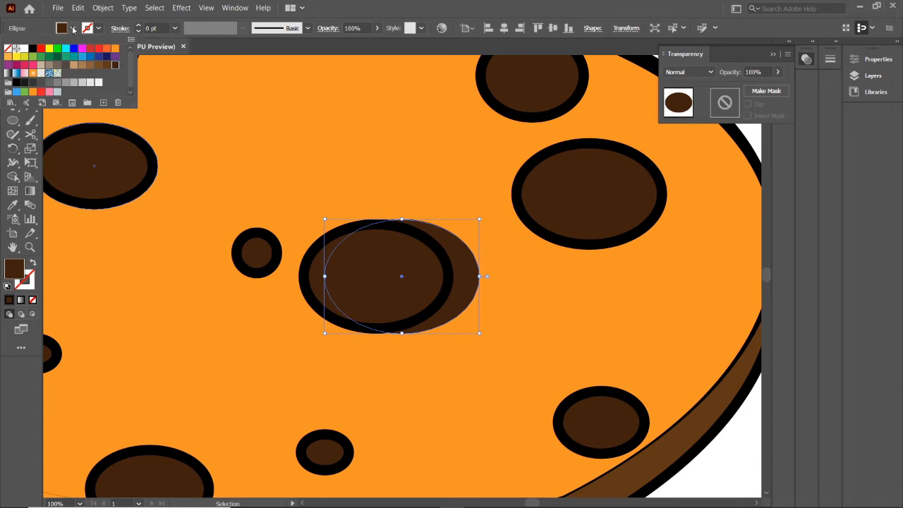
click(138, 27)
click(484, 281)
click(462, 278)
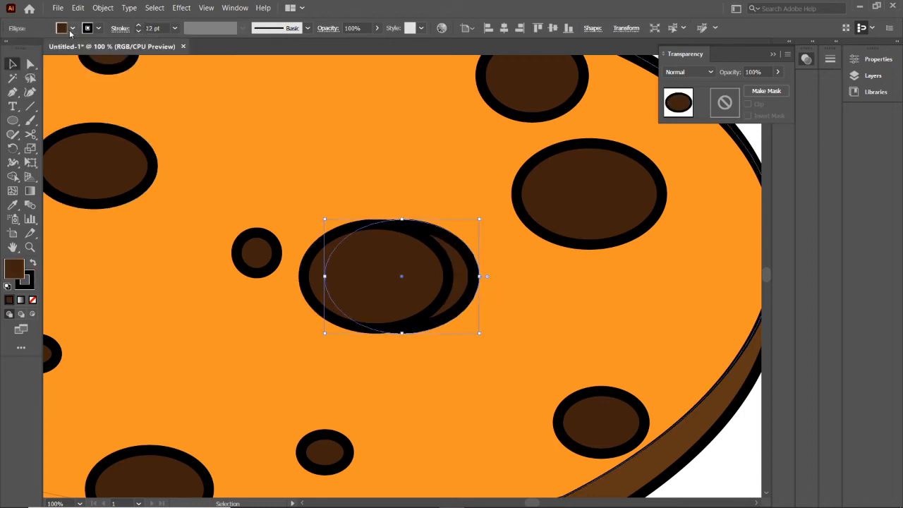
Fill the rear ellipse of the doubled chip with a lighter brown
click(71, 30)
click(105, 67)
click(98, 66)
click(276, 156)
key(ctrl+minus)
key(ctrl+minus)
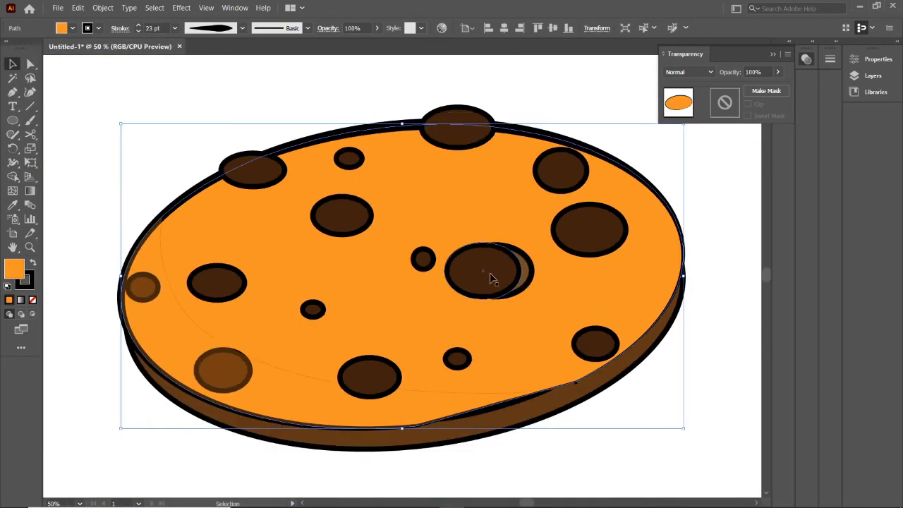
Pull the lighter rear ellipse slightly closer behind the front ellipse of the doubled chip
click(489, 273)
drag(526, 280, 492, 273)
click(552, 308)
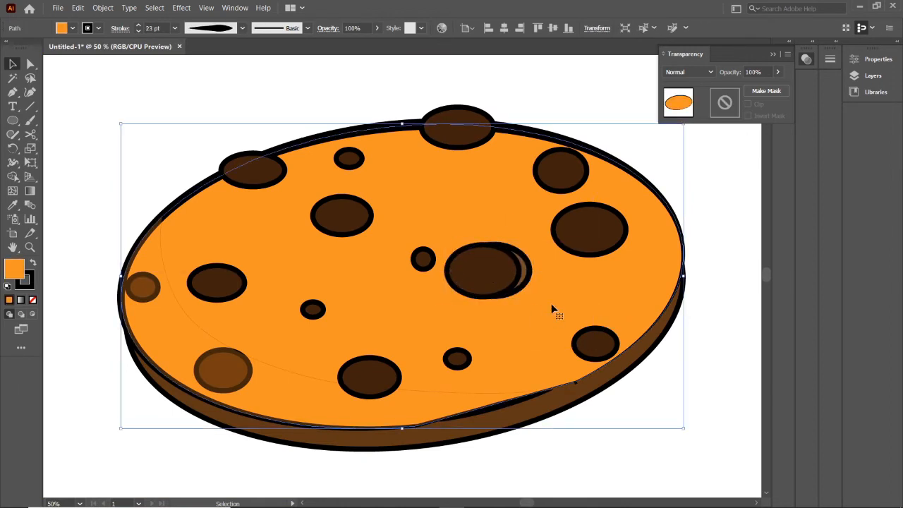
scroll(306, 254, down, 2)
Draw a closed crescent over the left side of the upper-middle chip with the Curvature tool
click(31, 92)
click(342, 229)
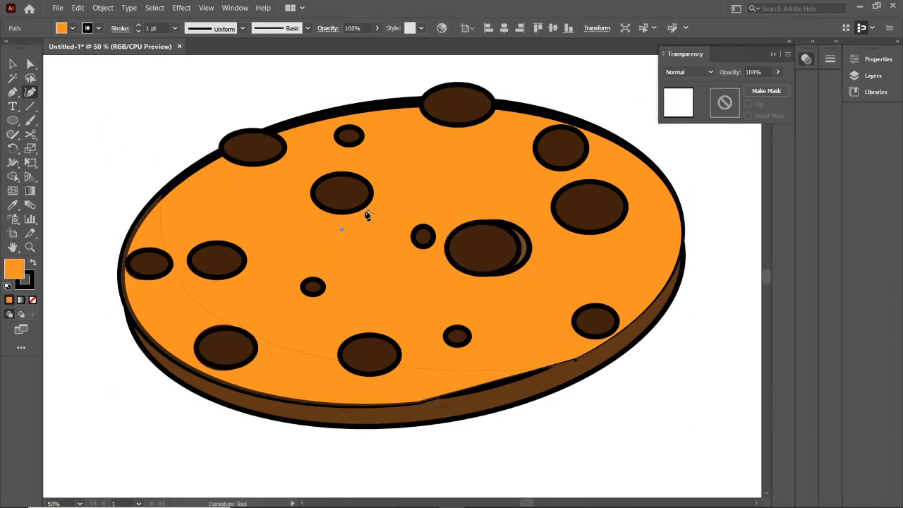
click(321, 205)
click(354, 166)
click(294, 189)
click(342, 230)
Split the crescent against the upper-middle chip with Shape Builder and delete the part outside the chip
click(12, 65)
shift+click(346, 193)
click(13, 177)
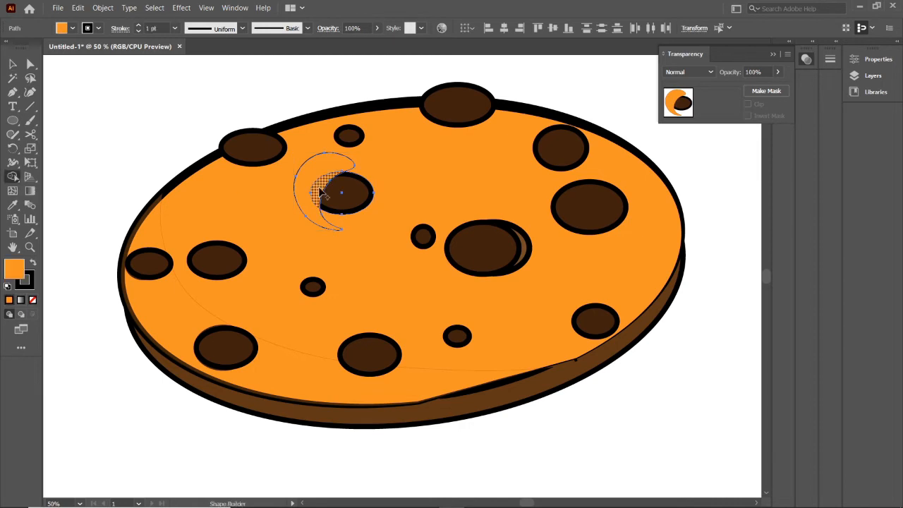
click(319, 190)
click(12, 64)
click(258, 190)
click(316, 167)
key(Delete)
Give the upper-middle chip's sliver 18% opacity and a brown fill, and change its stacking order
click(318, 187)
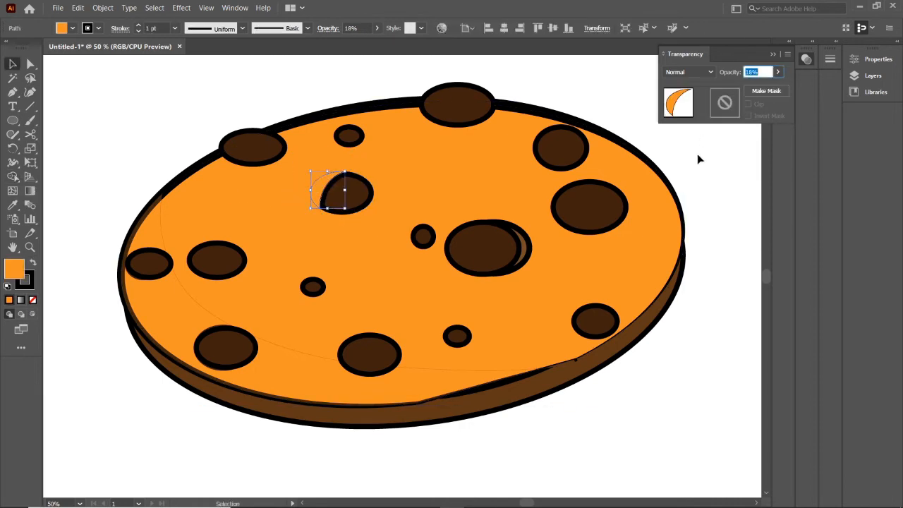
click(72, 28)
click(99, 70)
click(437, 170)
click(707, 175)
click(773, 54)
right_click(325, 187)
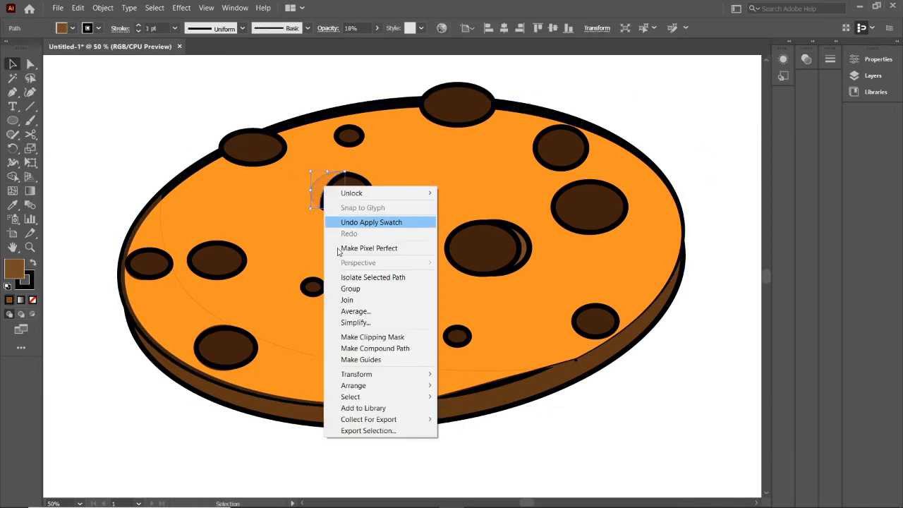
mouse_move(357, 385)
click(469, 386)
click(545, 407)
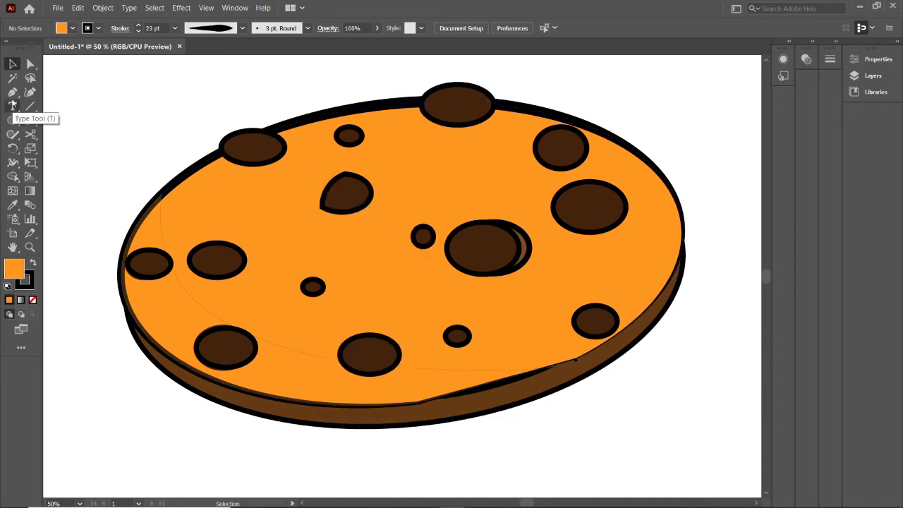
Draw a closed crescent over the left and lower sides of the chip on the cookie's upper-left edge
mouse_move(242, 147)
mouse_down()
mouse_move(259, 167)
mouse_move(221, 177)
mouse_up()
click(13, 64)
click(235, 153)
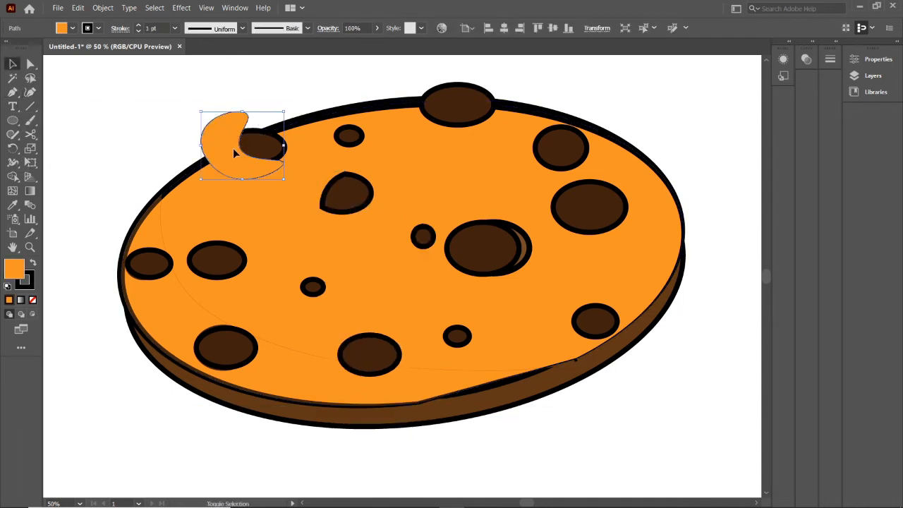
Split the crescent against the upper-left chip with Shape Builder and delete the part outside the chip
shift+click(264, 148)
click(13, 177)
click(229, 151)
click(13, 65)
click(229, 121)
key(Delete)
Make the sliver on the upper-left chip a translucent lighter brown
click(233, 153)
click(807, 59)
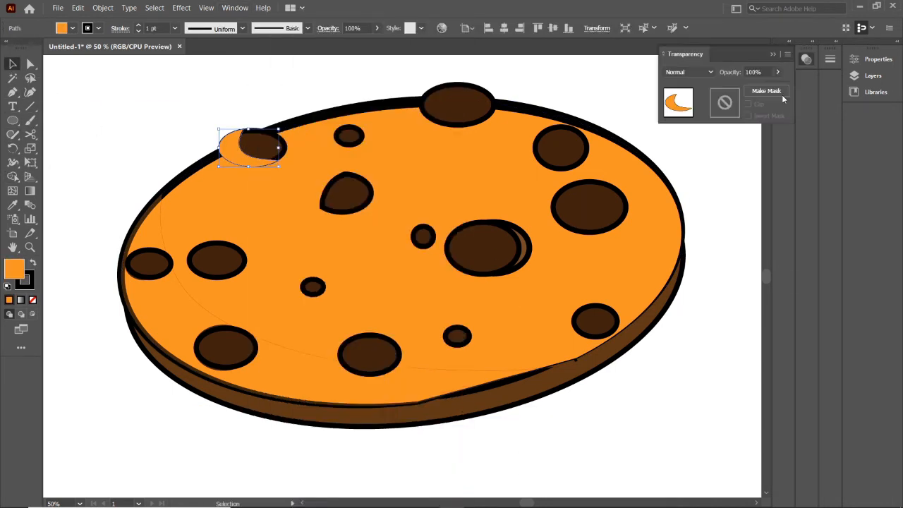
click(72, 28)
click(96, 70)
click(82, 66)
click(296, 83)
Draw a closed crescent over the left side of the topmost chip with the Curvature tool
click(457, 106)
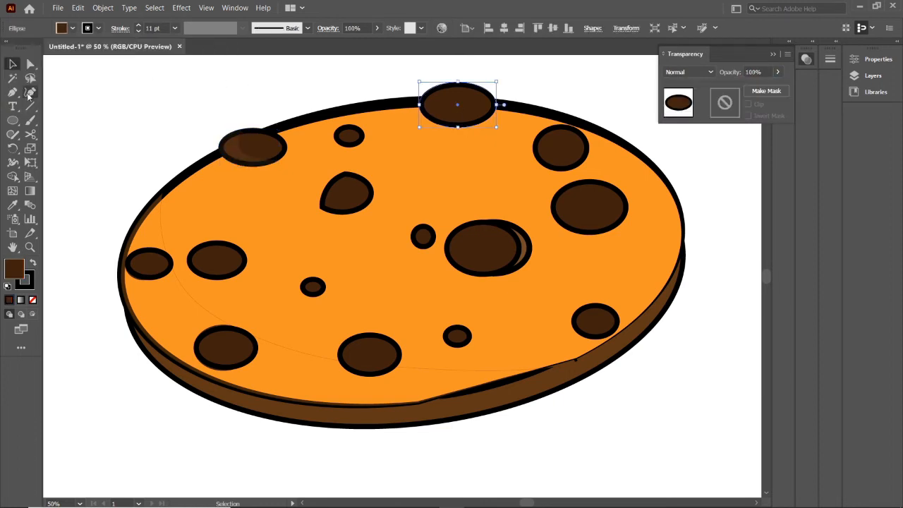
click(30, 91)
click(441, 69)
click(441, 99)
click(471, 134)
click(442, 69)
Split the crescent against the topmost chip with Shape Builder and delete the part outside the chip
click(13, 64)
shift+click(483, 106)
click(12, 177)
click(427, 134)
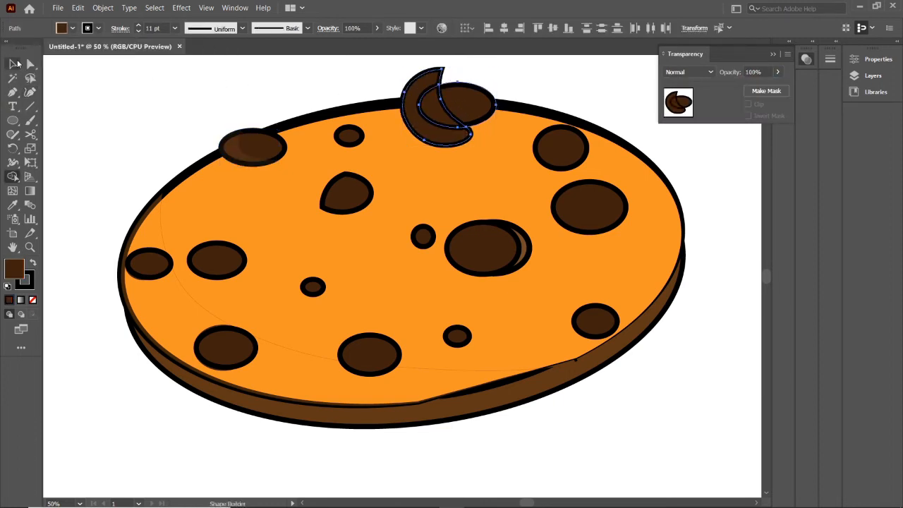
click(13, 64)
click(408, 115)
key(Delete)
Give the topmost chip's sliver no outline, a lighter brown fill and 31% opacity
click(432, 111)
click(98, 28)
click(6, 49)
click(778, 72)
drag(778, 86, 736, 86)
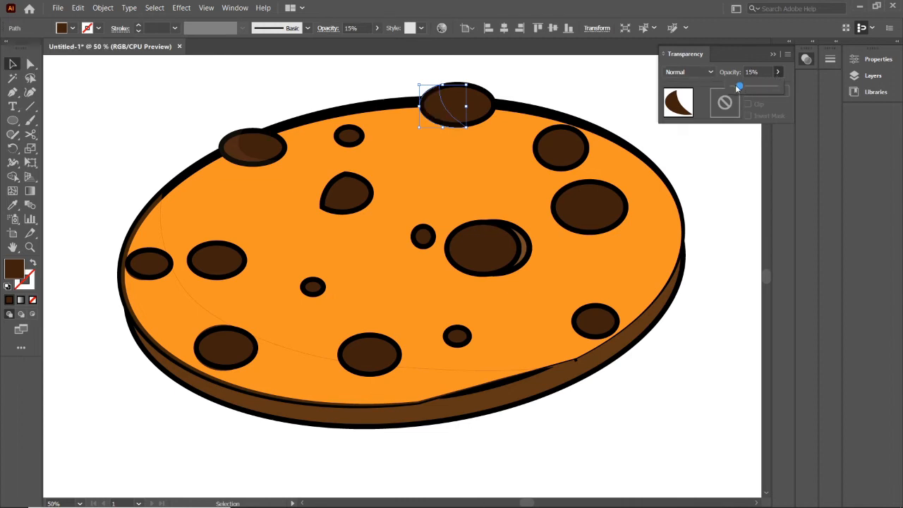
click(324, 73)
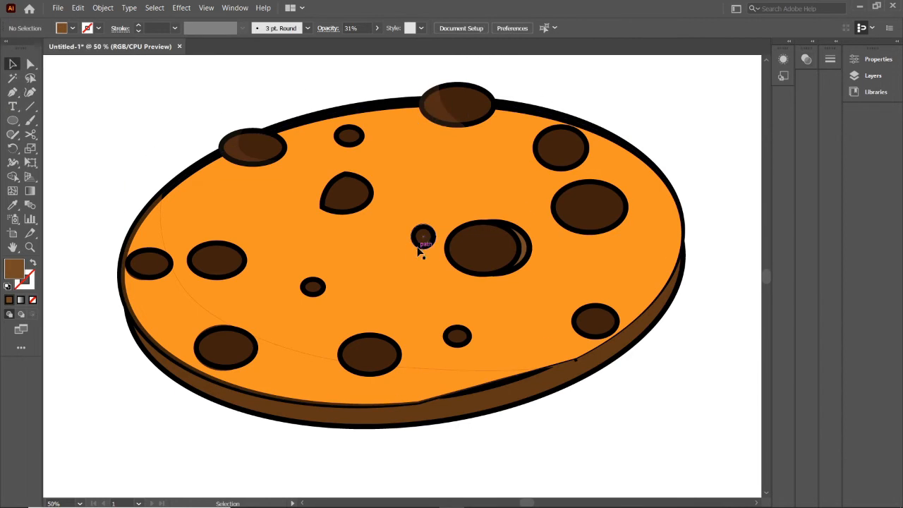
Draw a closed crescent over the left side of the large chip near the cookie's right edge
click(600, 215)
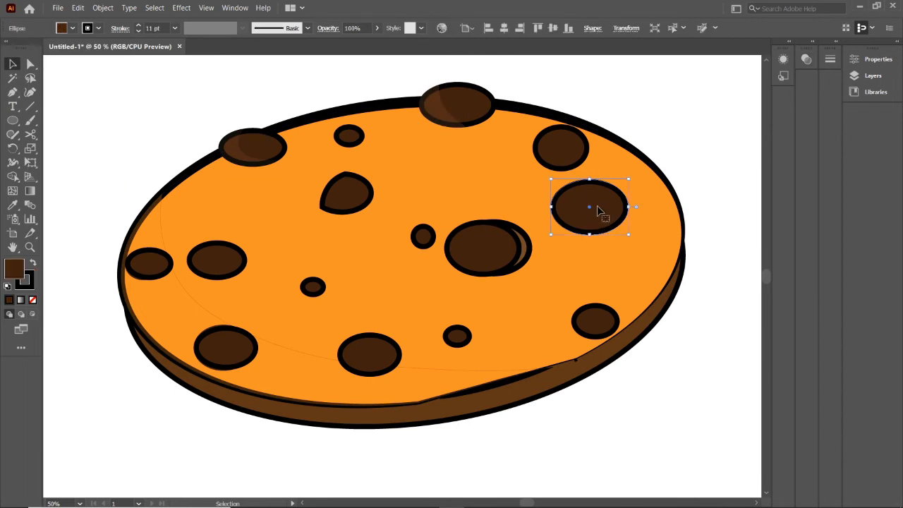
click(30, 92)
click(572, 176)
click(567, 202)
click(598, 237)
click(555, 245)
click(527, 204)
click(572, 176)
Split the crescent against the large right-hand chip with Shape Builder and delete the part outside the chip
click(12, 64)
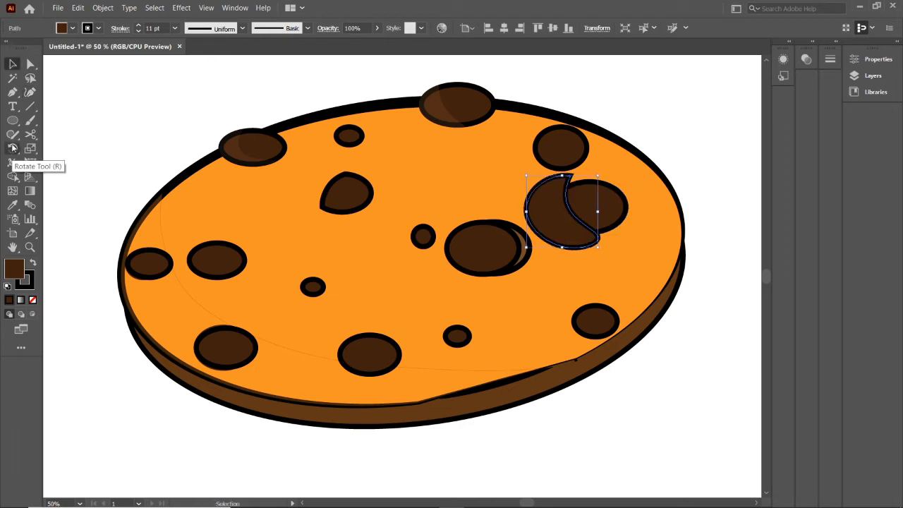
shift+click(590, 211)
key(shift+m)
click(545, 217)
key(v)
click(542, 217)
key(Delete)
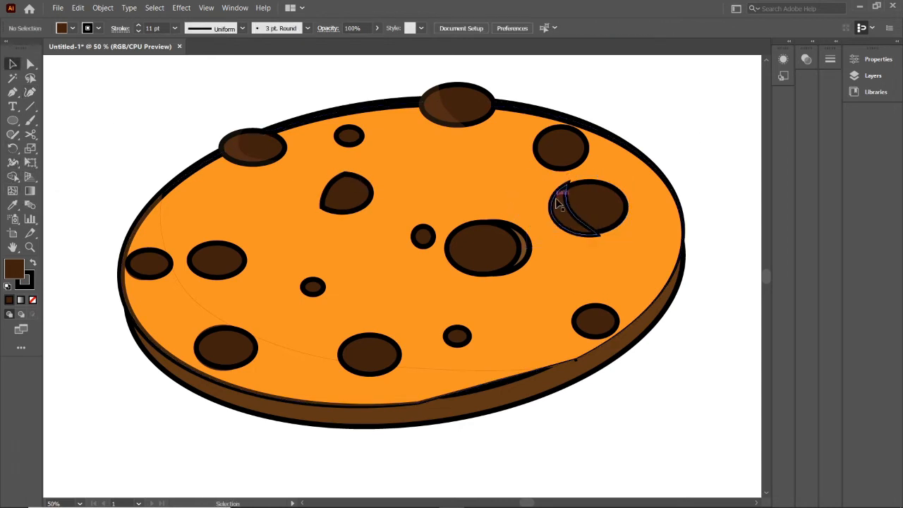
Give the large right-hand chip's sliver a 0 pt stroke, 24% opacity and a light brown fill
click(561, 205)
click(138, 32)
click(234, 8)
click(269, 432)
click(778, 72)
drag(780, 88, 743, 88)
click(72, 28)
click(140, 63)
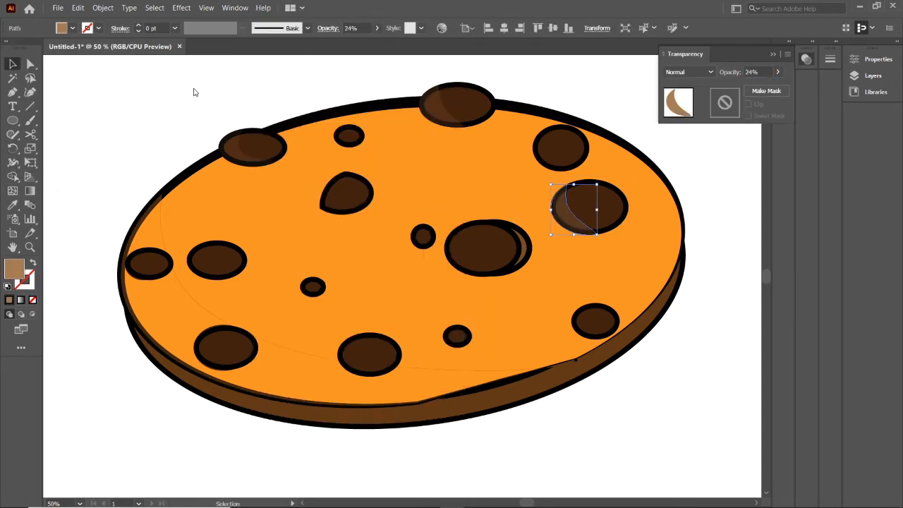
click(196, 90)
click(773, 54)
Thicken the outlines of the cookie's top face and side ellipse slightly
click(494, 169)
click(138, 26)
click(296, 452)
click(306, 424)
drag(431, 425, 431, 428)
click(139, 26)
click(138, 31)
click(282, 185)
click(139, 31)
Draw a curved three-cornered crease on the cookie face between the two lower-left large chips with the Curvature tool
click(106, 106)
click(276, 380)
click(278, 355)
click(275, 325)
click(314, 317)
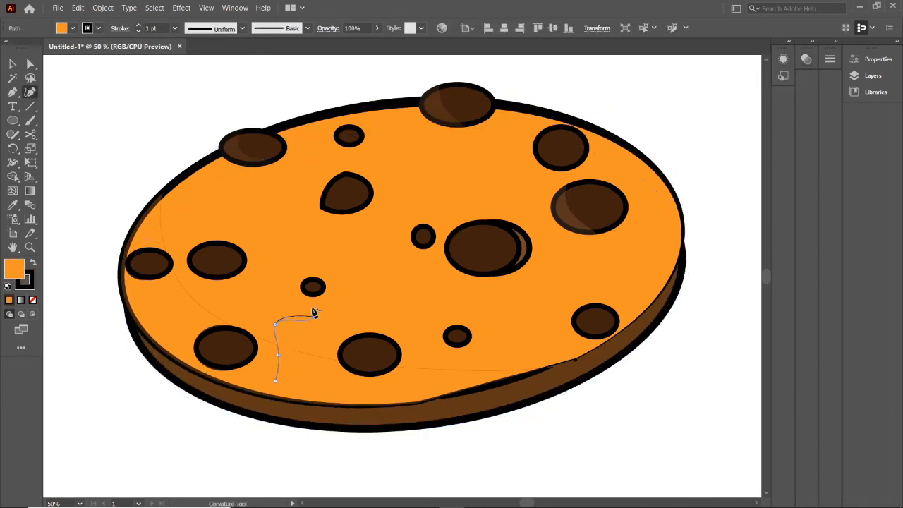
click(351, 301)
click(325, 321)
click(301, 329)
click(273, 343)
key(ctrl+z)
key(ctrl+z)
key(ctrl+z)
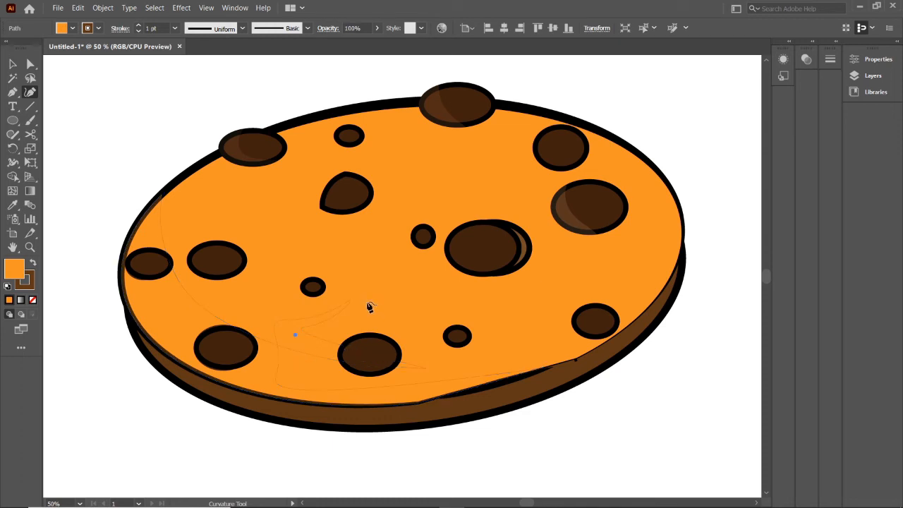
Give the three-cornered crease a medium brown fill, a 0.75 pt stroke and 55% opacity
click(12, 63)
click(235, 8)
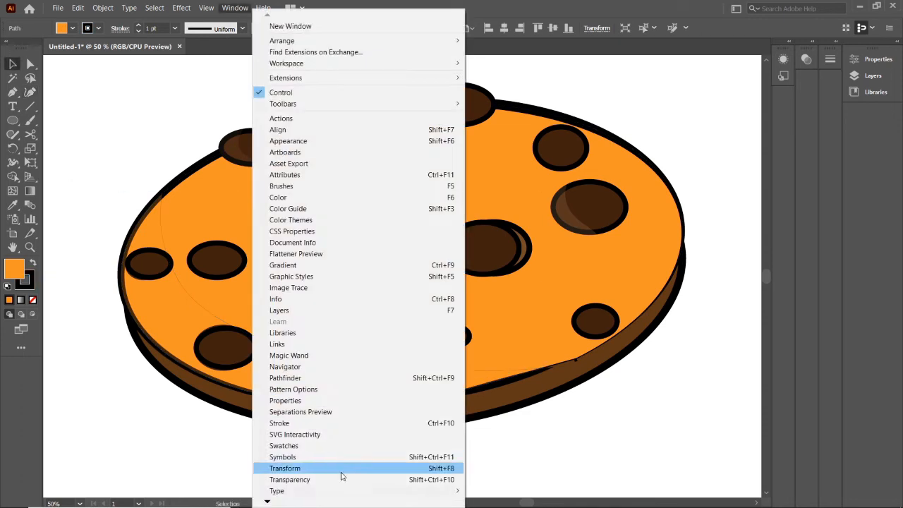
click(343, 476)
click(138, 31)
click(139, 25)
click(72, 28)
click(101, 67)
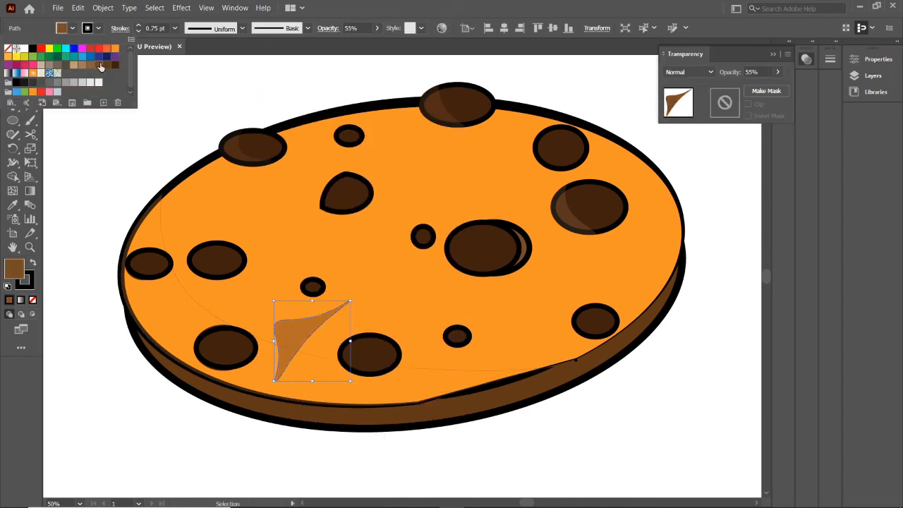
click(90, 70)
click(233, 95)
Draw a wavy, curved crease on the cookie face below the chip on its upper edge with the Curvature tool
click(29, 93)
click(414, 169)
click(446, 171)
click(474, 143)
click(498, 134)
click(479, 168)
click(436, 188)
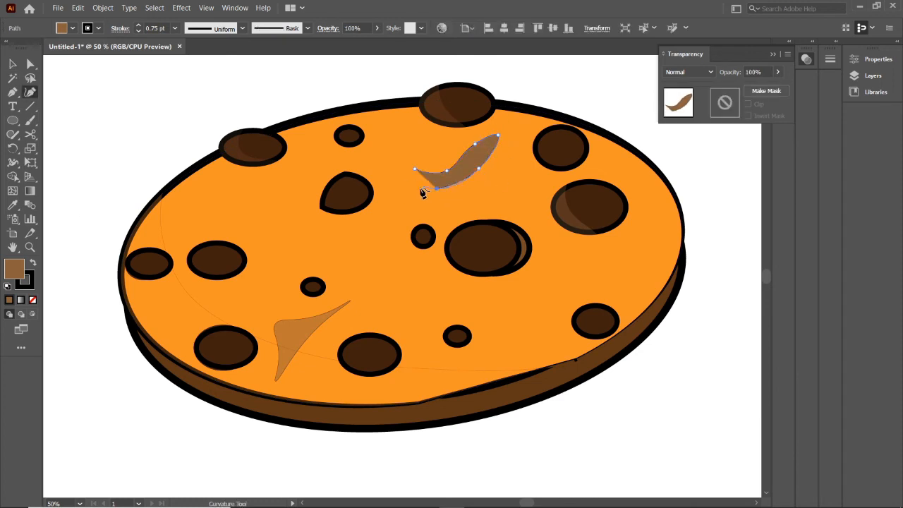
Remove the wavy crease's outline and lower its opacity so it reads as a faint shadow
click(139, 31)
click(777, 71)
drag(778, 86, 745, 86)
click(12, 63)
click(46, 132)
Draw a closed crescent crease curving around the lower right side of the overlapping central chips
click(30, 92)
click(496, 319)
click(533, 300)
click(544, 262)
click(539, 234)
click(554, 271)
click(545, 313)
click(496, 320)
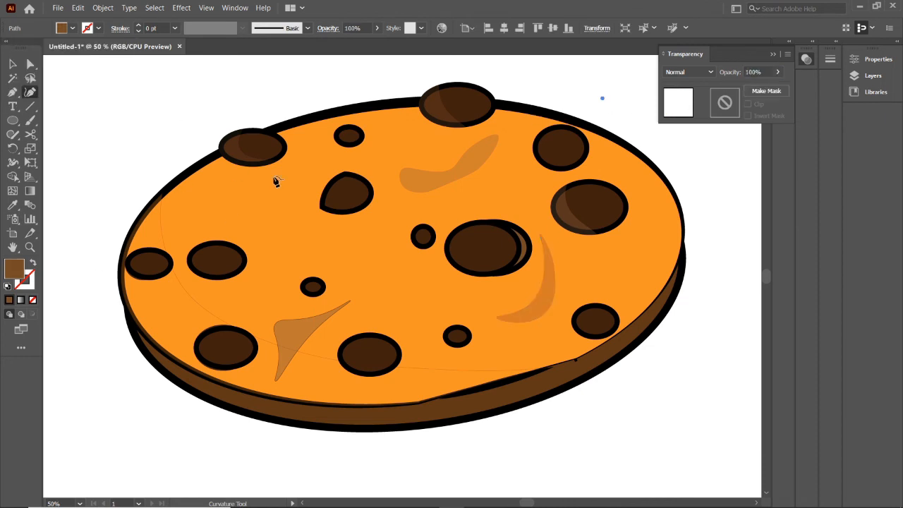
Draw a closed crescent crease, open to the right, beside the teardrop-shaped chip
key(ctrl+z)
click(297, 228)
click(305, 231)
click(262, 226)
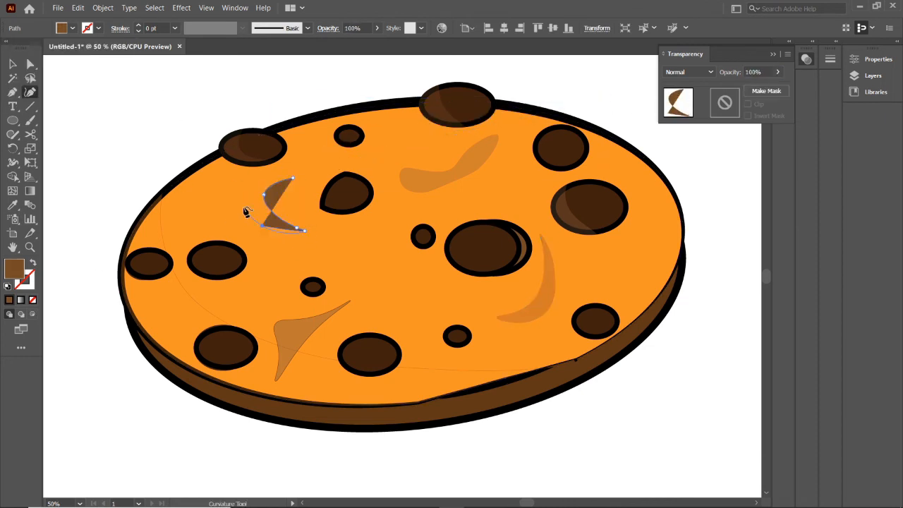
click(242, 203)
click(293, 178)
Lower the opacity of the crescent beside the teardrop-shaped chip and fill it with dark brown
drag(775, 86, 753, 86)
click(72, 28)
click(107, 65)
click(262, 81)
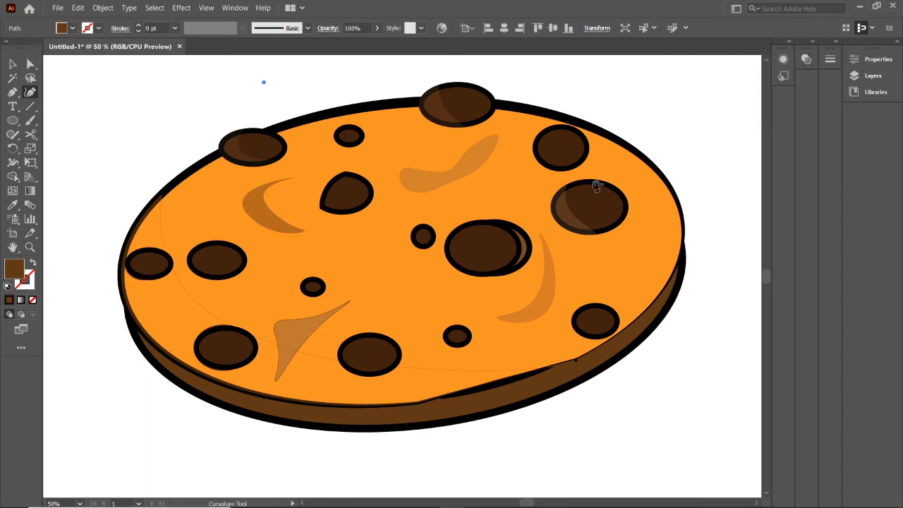
Unlock the background rectangle, fill it with a pale blue-grey and lock it again
key(ctrl+minus)
click(327, 194)
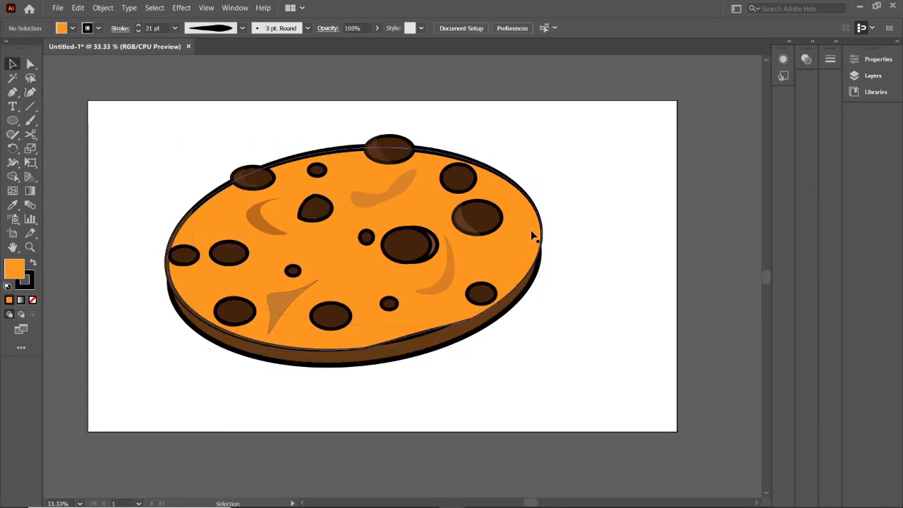
click(354, 265)
click(555, 165)
key(ctrl+alt+2)
click(72, 28)
click(98, 69)
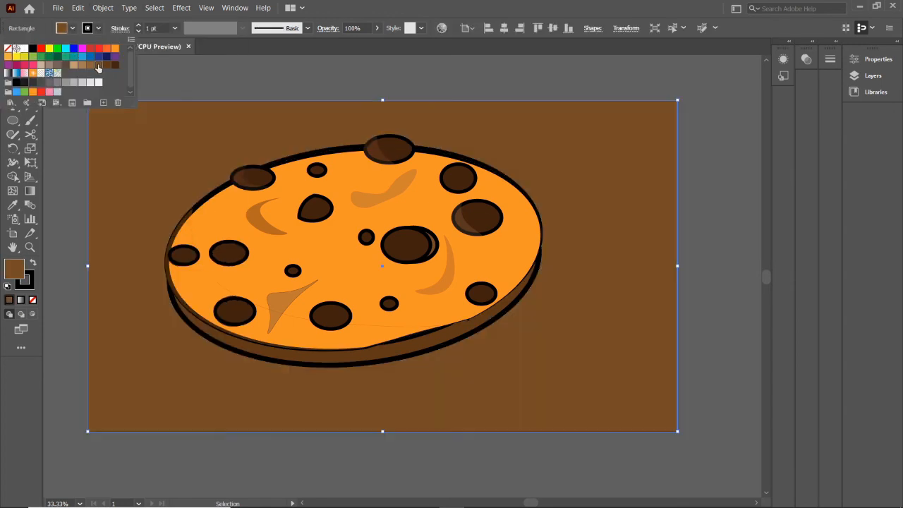
key(ctrl+2)
Tilt the whole cookie counter-clockwise, enlarge it slightly and shift it towards the artboard's upper left
key(ctrl+a)
drag(283, 187, 296, 185)
drag(597, 366, 603, 352)
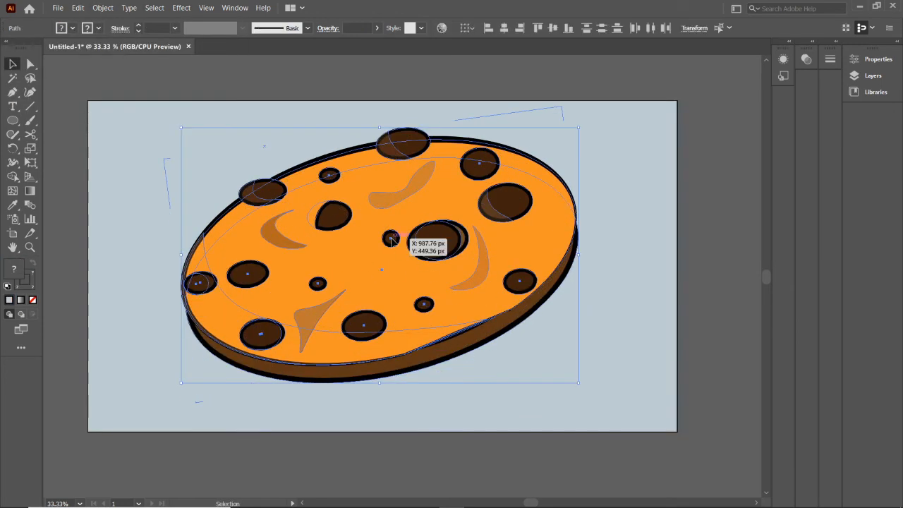
click(132, 150)
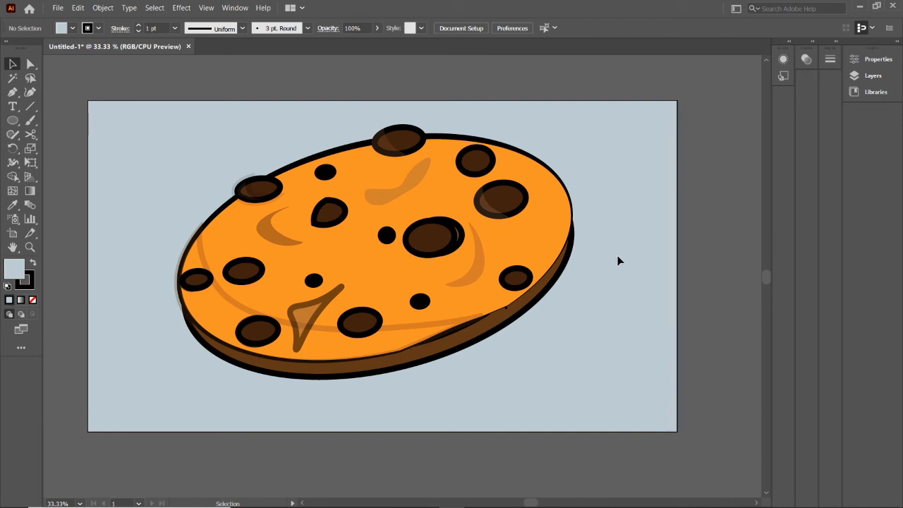
drag(401, 244, 390, 232)
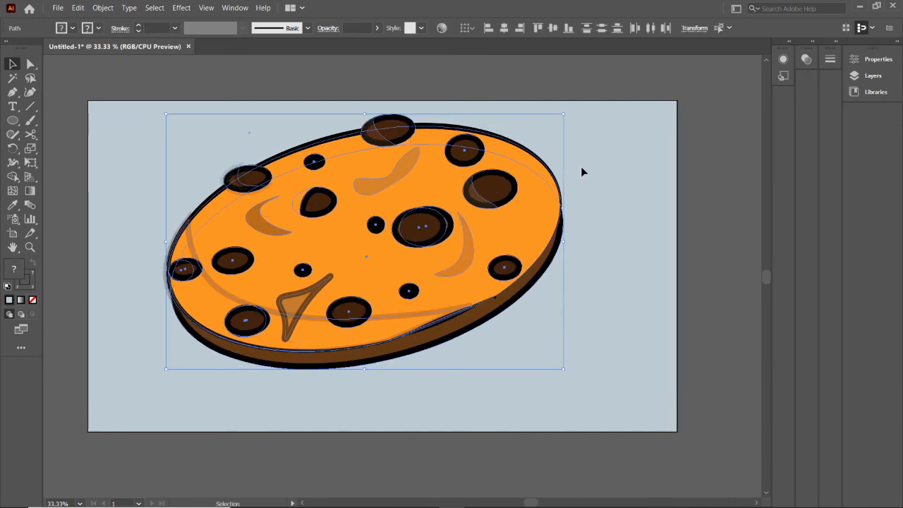
click(583, 170)
Draw a long flat ellipse beneath the cookie as its shadow and tilt it slightly counter-clockwise
click(12, 123)
click(65, 148)
drag(292, 382, 608, 415)
drag(450, 399, 401, 399)
drag(565, 416, 565, 408)
Fill the shadow ellipse below the cookie with black
click(72, 28)
click(32, 84)
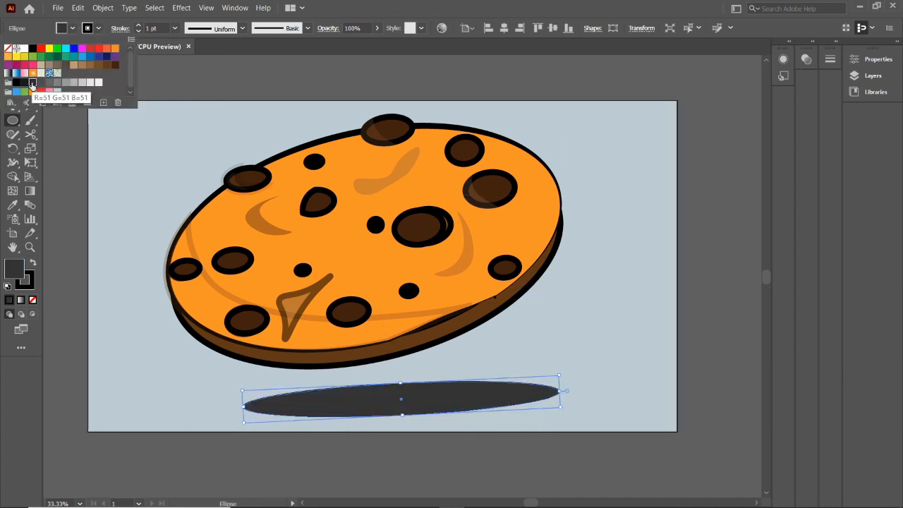
click(16, 84)
click(453, 396)
Set the shadow ellipse to 36% opacity with no stroke and scale it down slightly under the cookie
right_click(438, 399)
click(235, 8)
click(275, 419)
click(778, 72)
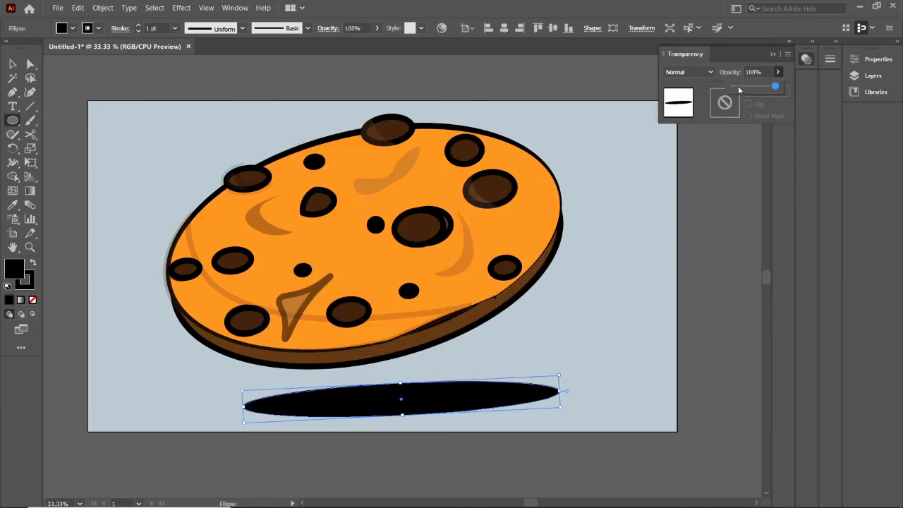
drag(776, 86, 759, 86)
drag(555, 383, 515, 385)
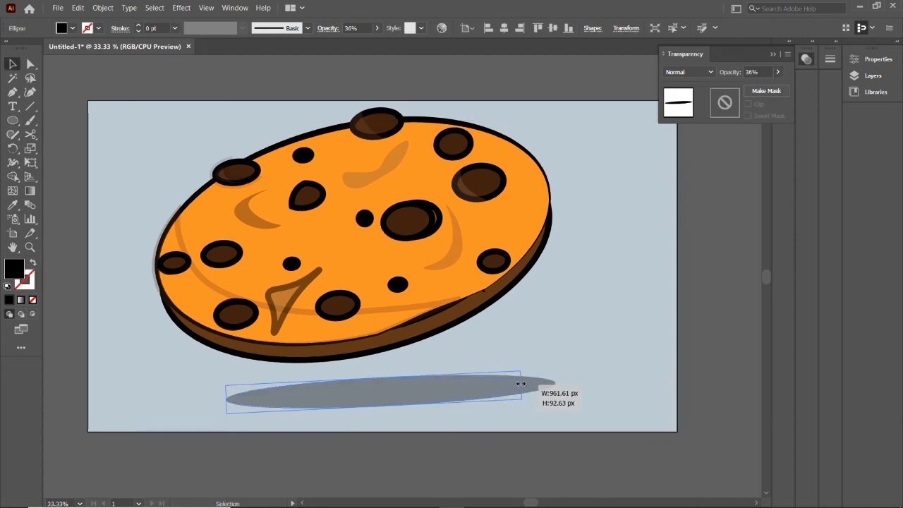
click(619, 305)
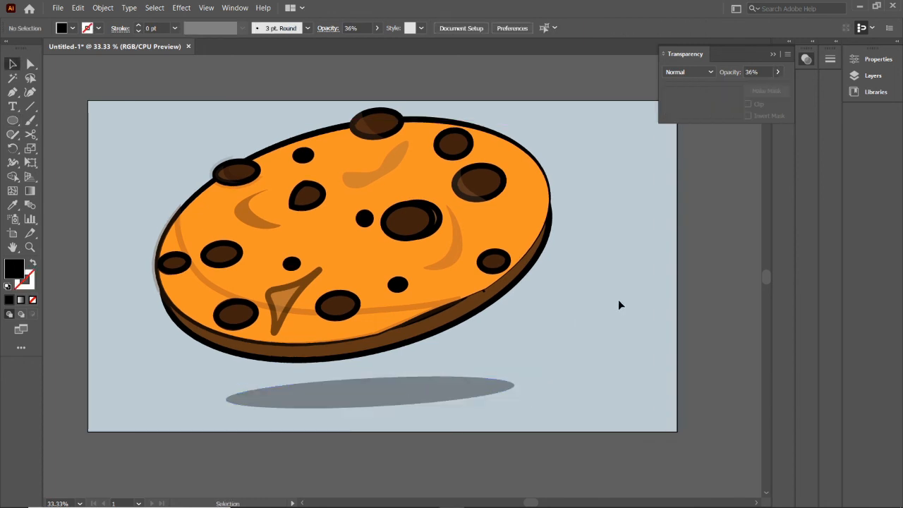
click(781, 64)
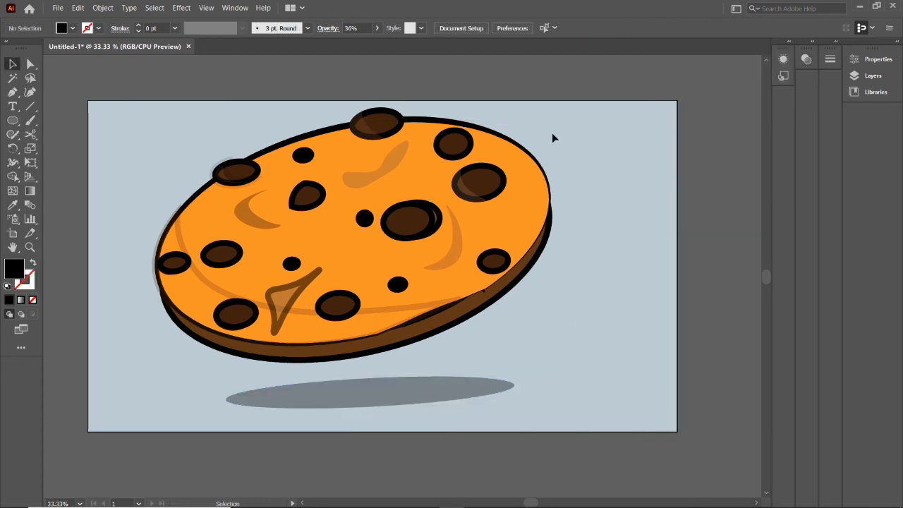
key(ctrl+a)
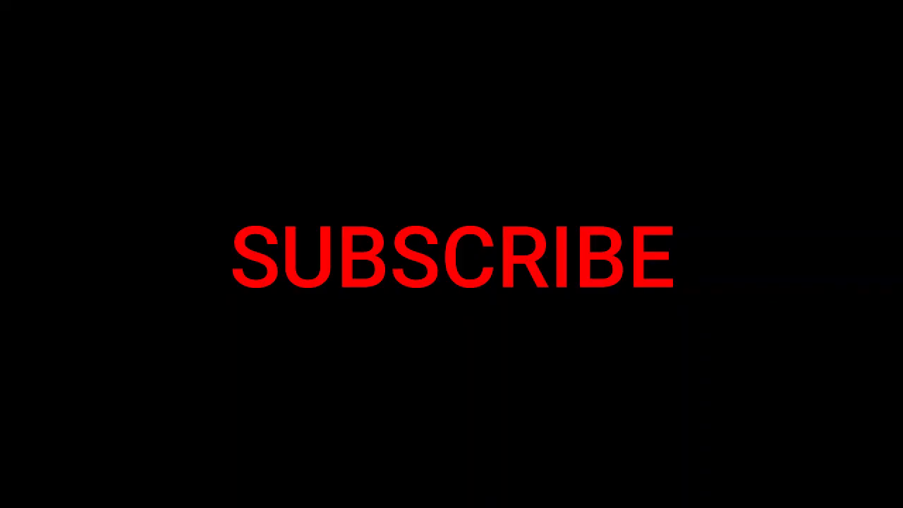